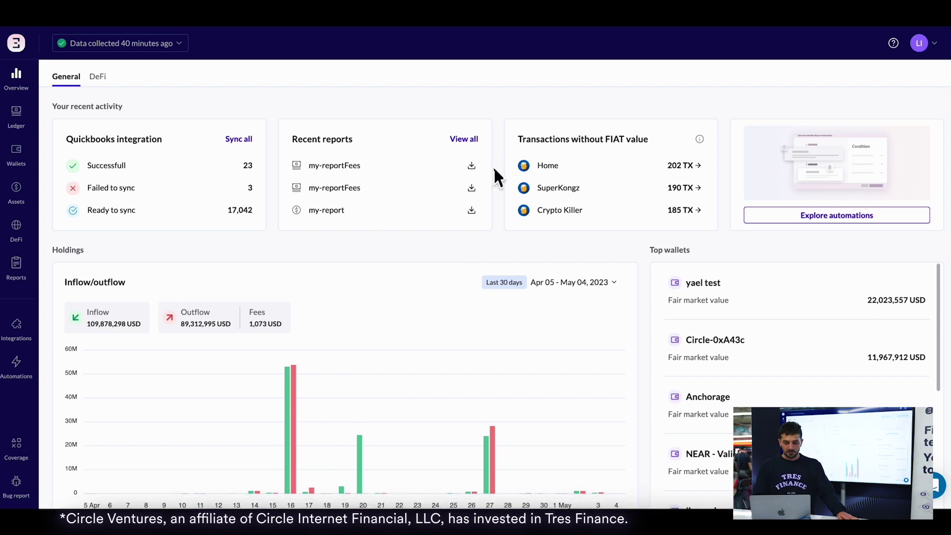
Set the Inflow/outflow chart range to Last week Mon–Sat (Apr 24–29, 2023) and scroll down the overview
scroll(644, 327, down, 3)
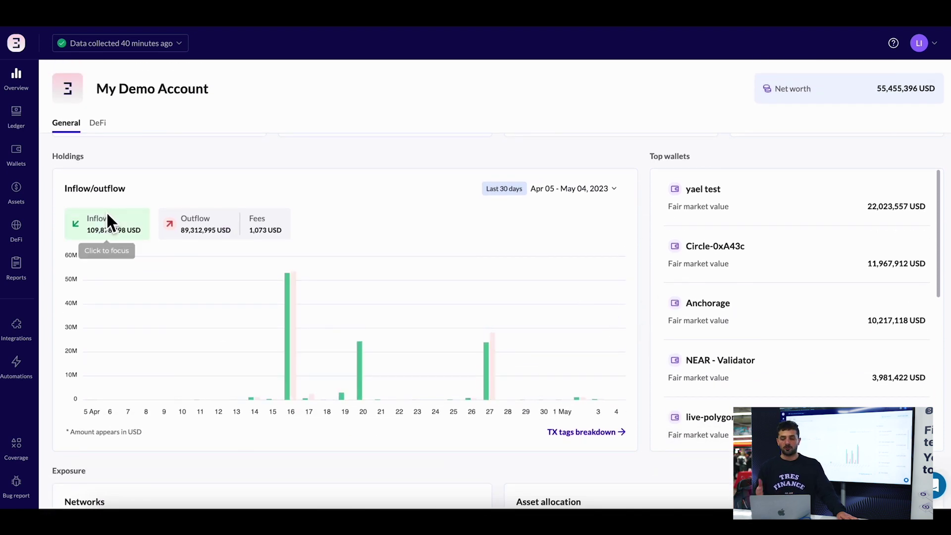
click(527, 188)
click(403, 288)
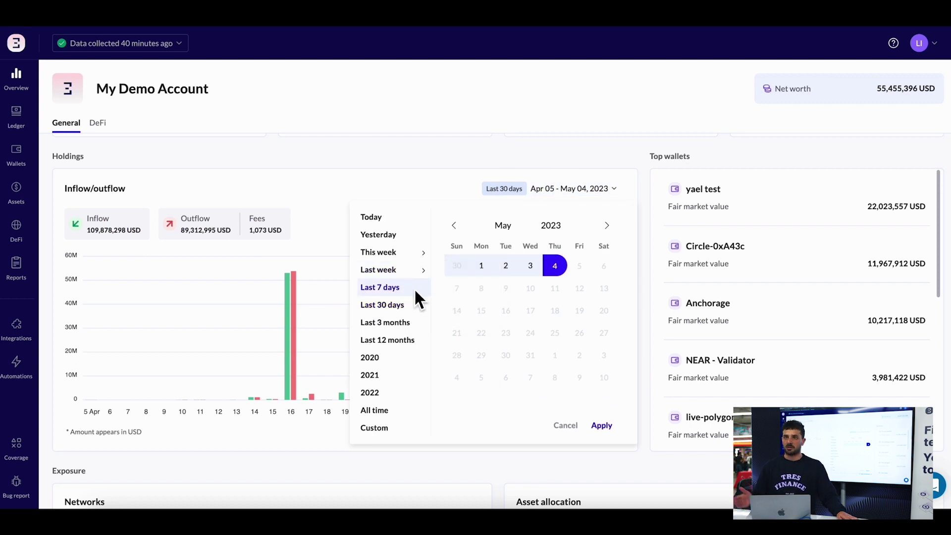
click(467, 291)
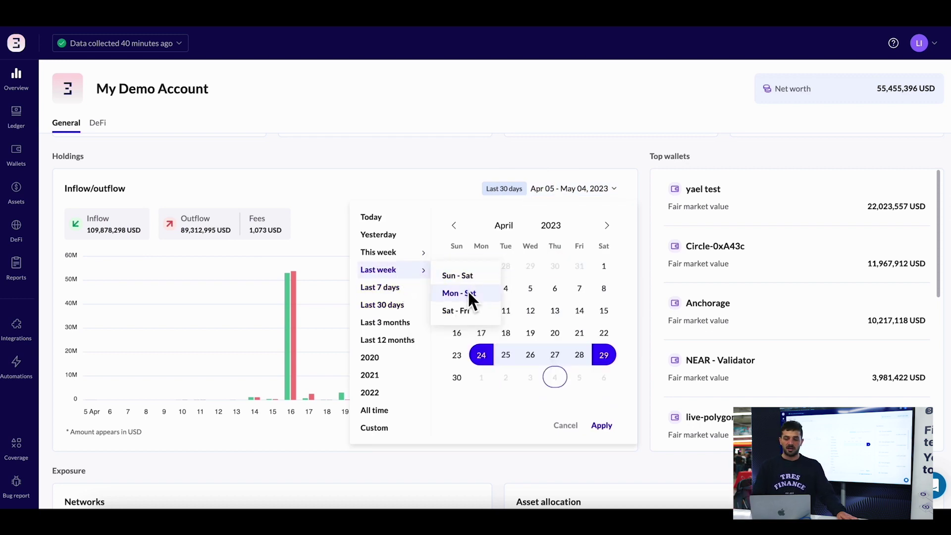
click(604, 425)
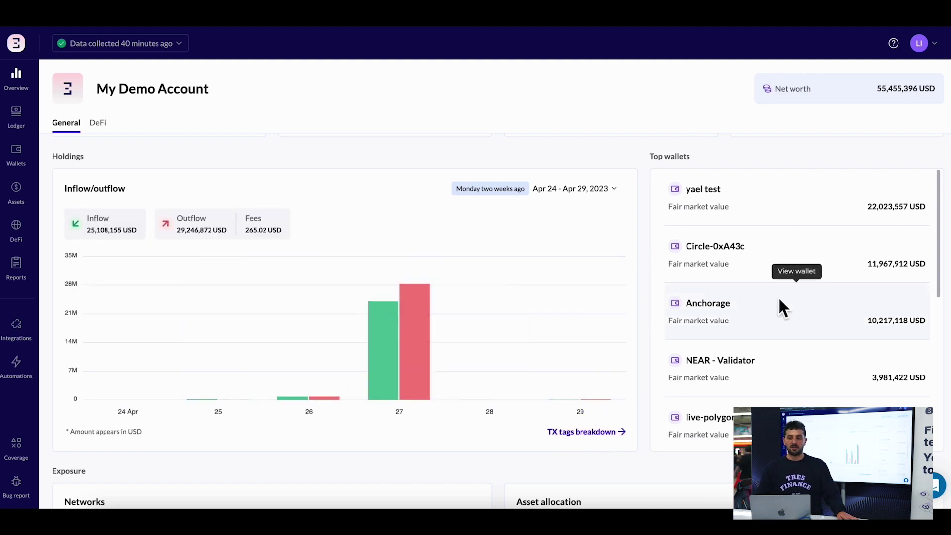
scroll(777, 298, down, 2)
scroll(776, 297, down, 1)
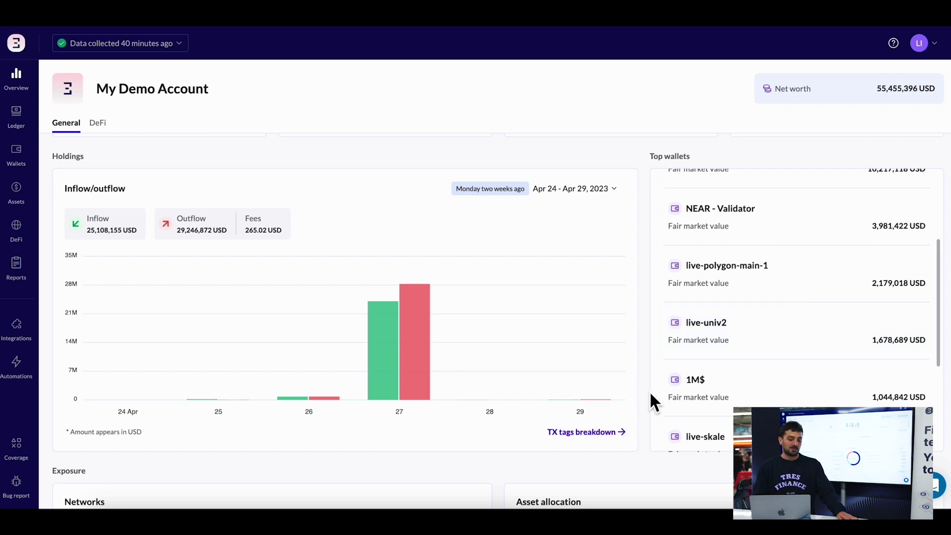
scroll(652, 393, down, 4)
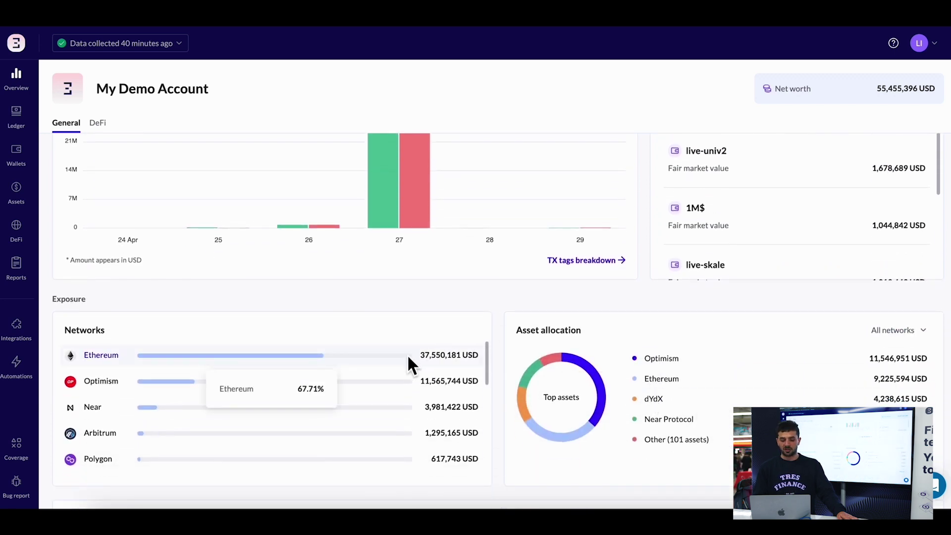
scroll(703, 366, down, 1)
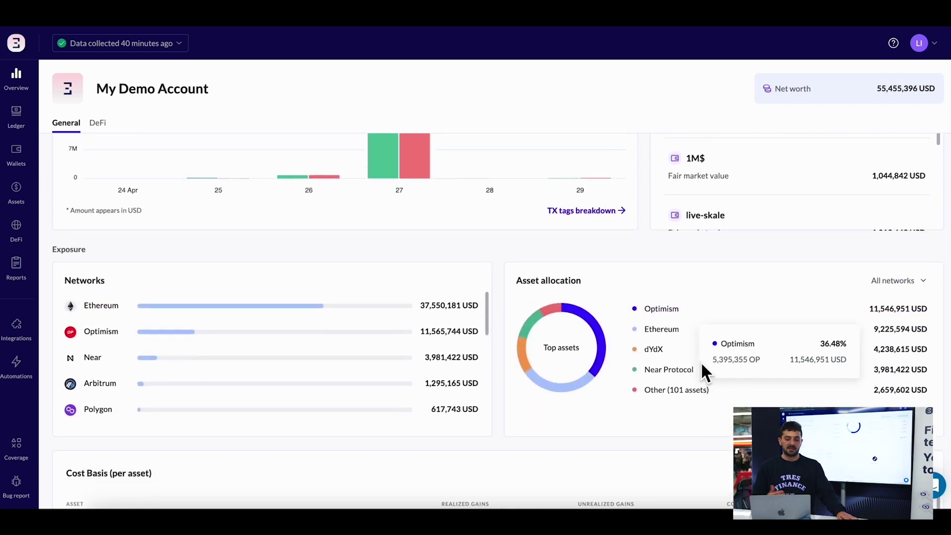
scroll(700, 361, down, 4)
Switch the overview to DeFi and open the validator breakdown for the delegated Near assets
click(97, 123)
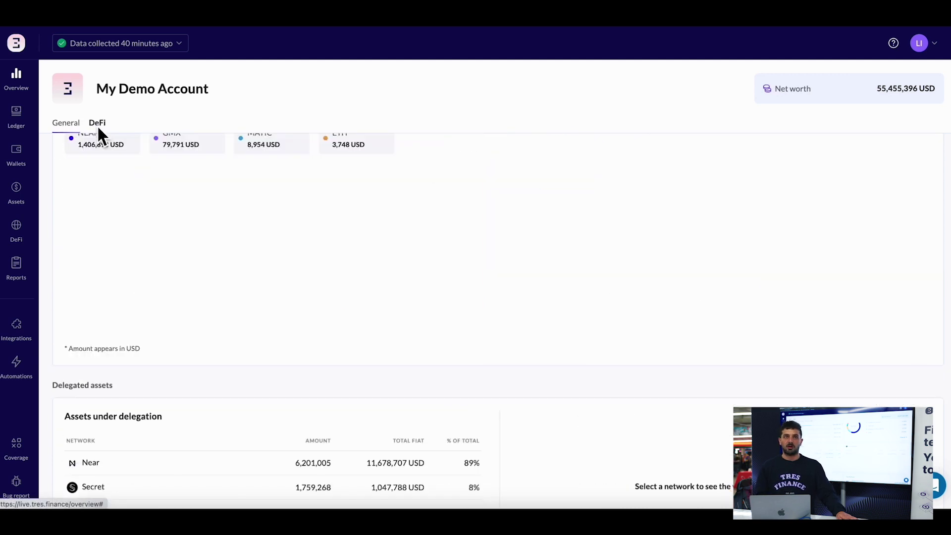
scroll(302, 407, down, 3)
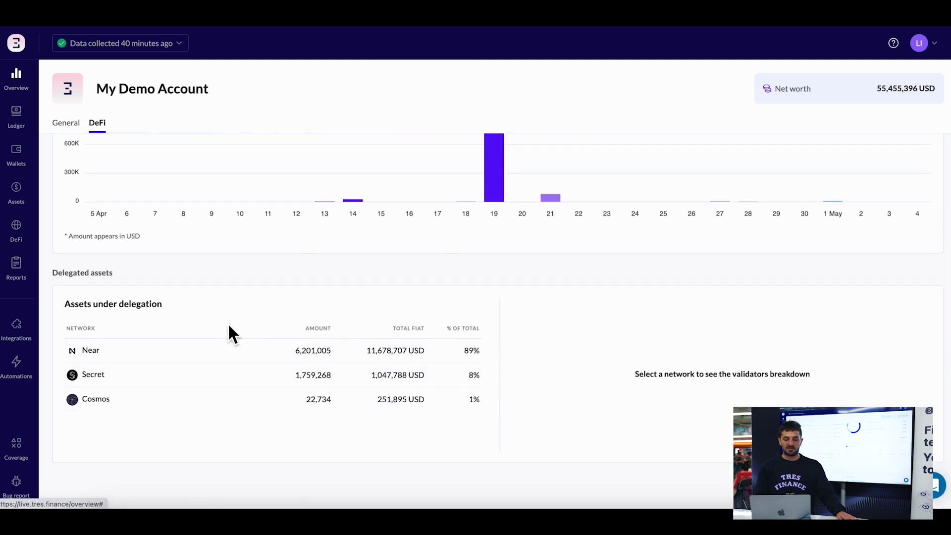
click(348, 348)
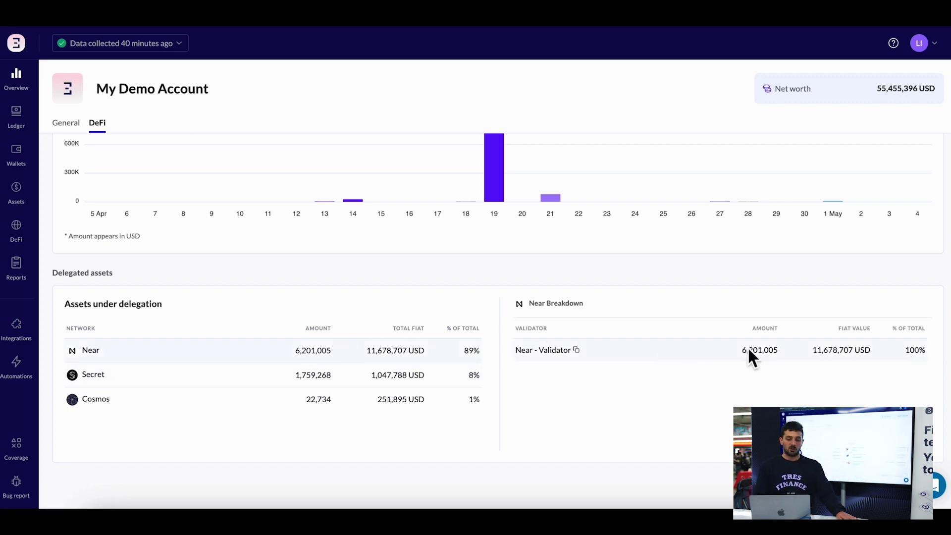
Scroll back up to inspect the 55M USD net worth breakdown chart
scroll(699, 318, up, 5)
scroll(697, 311, up, 8)
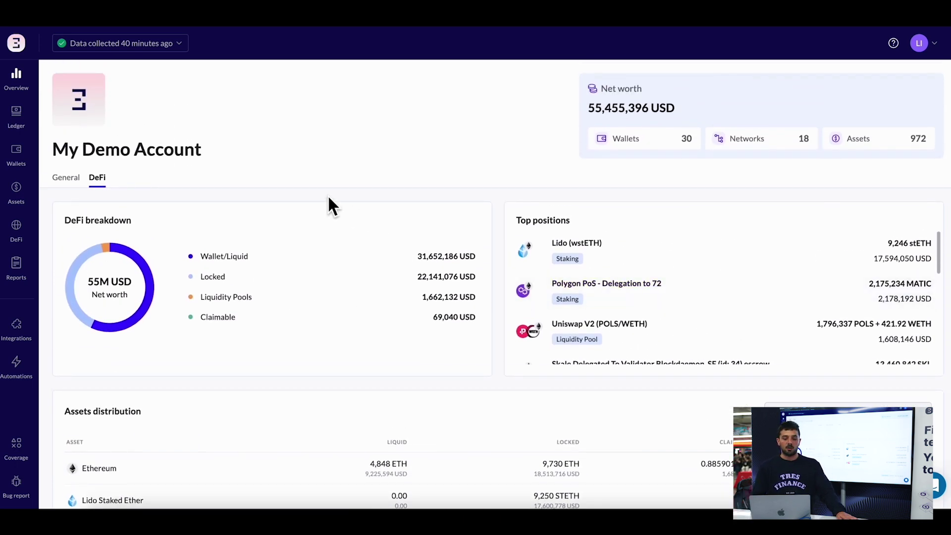
mouse_move(301, 256)
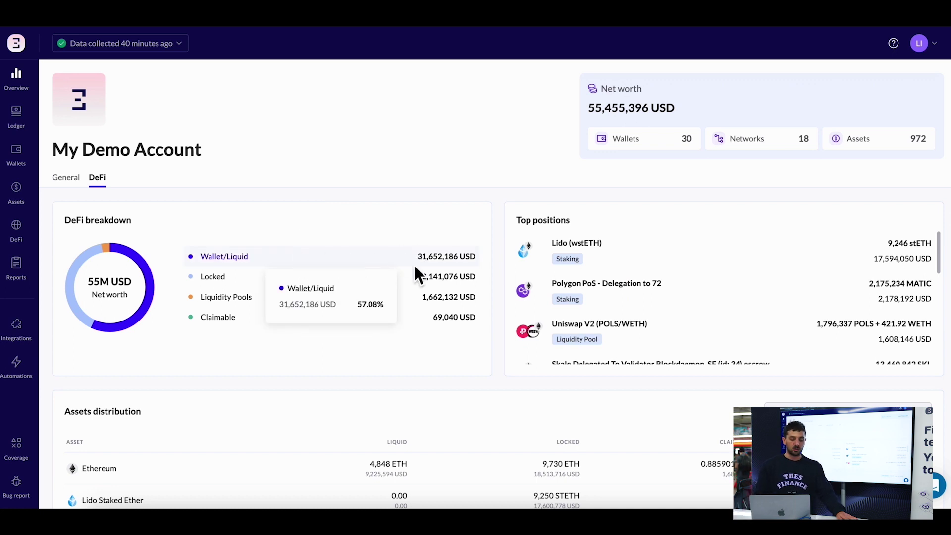
mouse_move(410, 285)
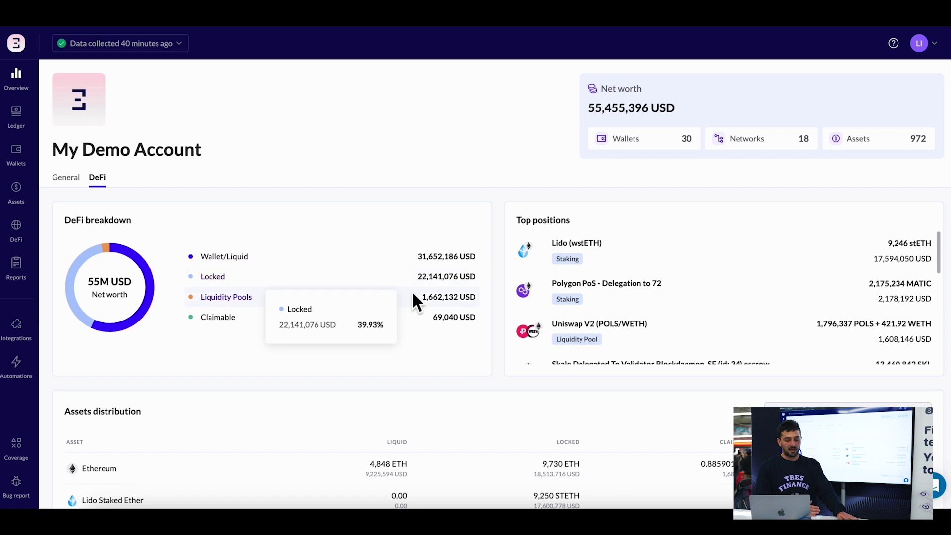
mouse_move(392, 302)
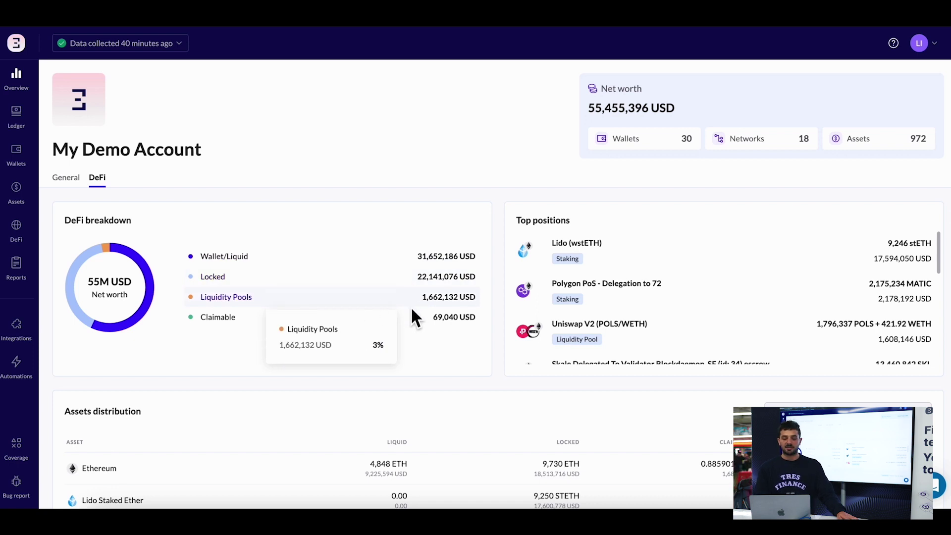
mouse_move(408, 320)
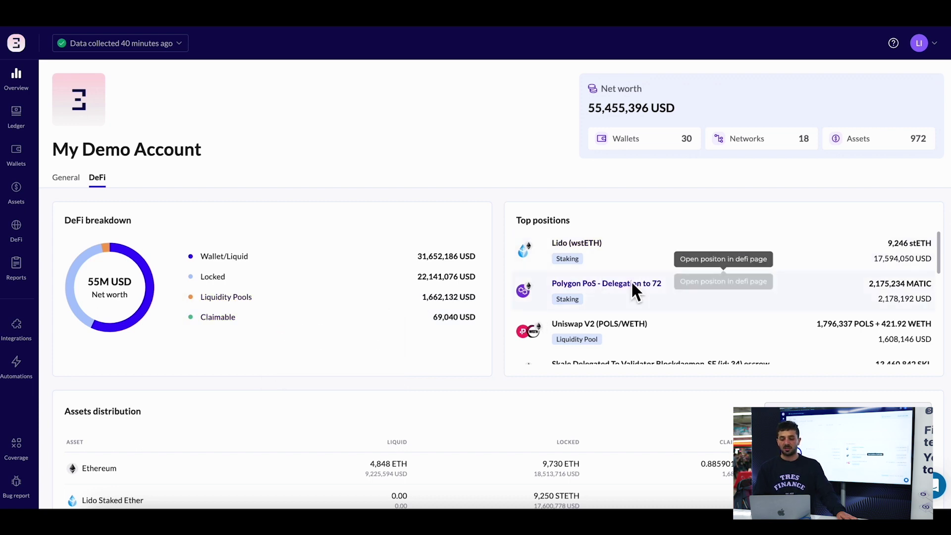
Review the assets distribution, including Ethereum's 14,579 ETH total
scroll(630, 280, down, 3)
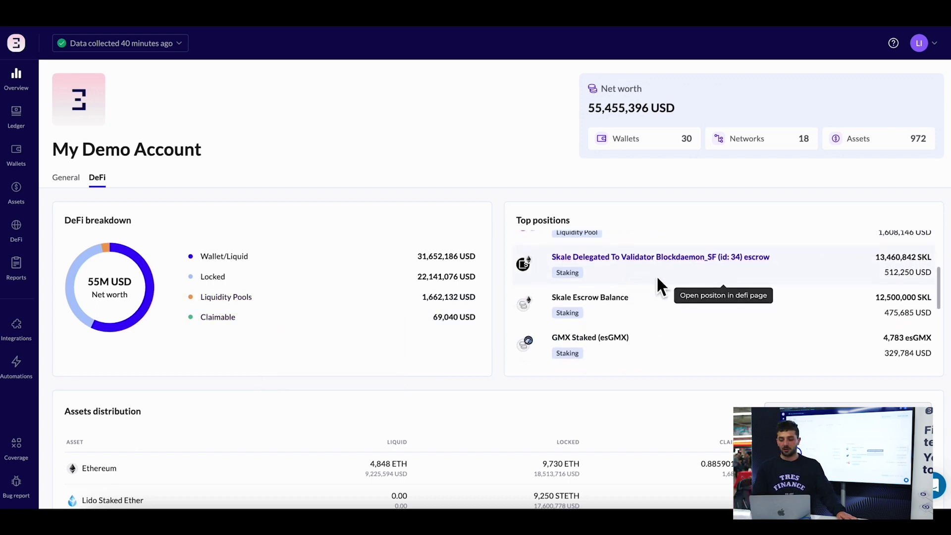
scroll(843, 285, down, 2)
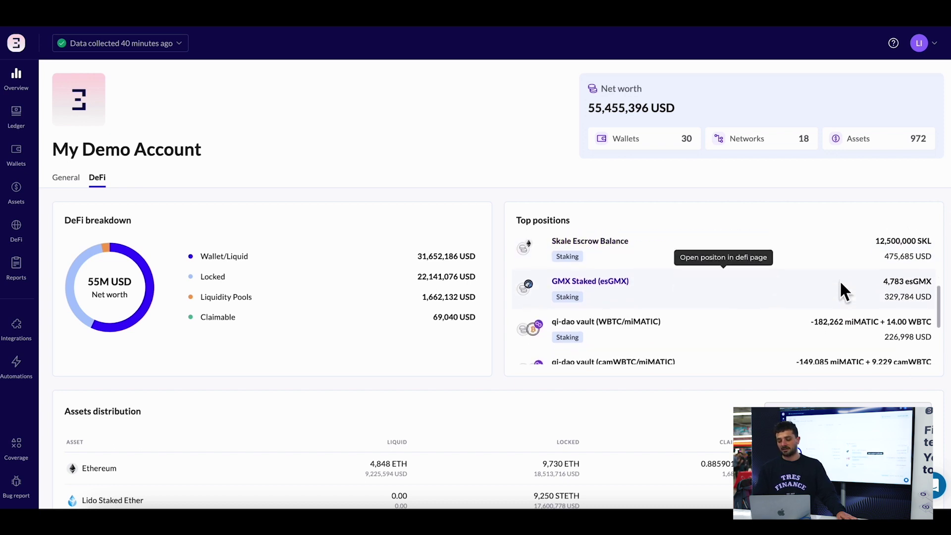
scroll(841, 283, up, 3)
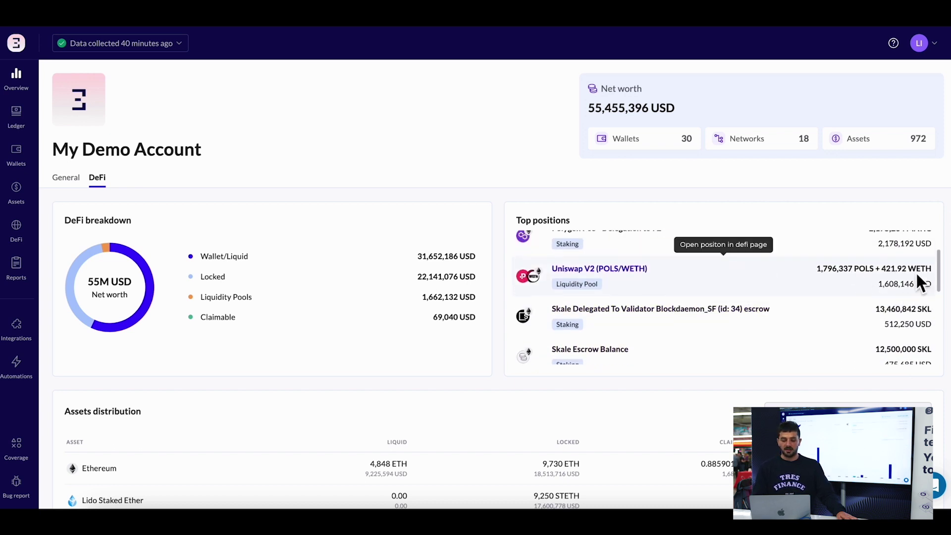
scroll(678, 392, down, 8)
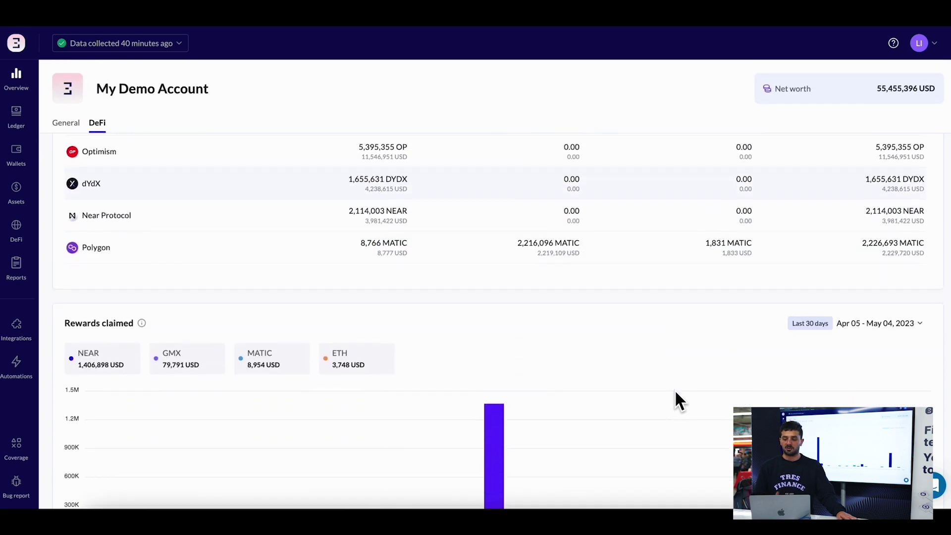
scroll(677, 400, down, 3)
mouse_move(485, 336)
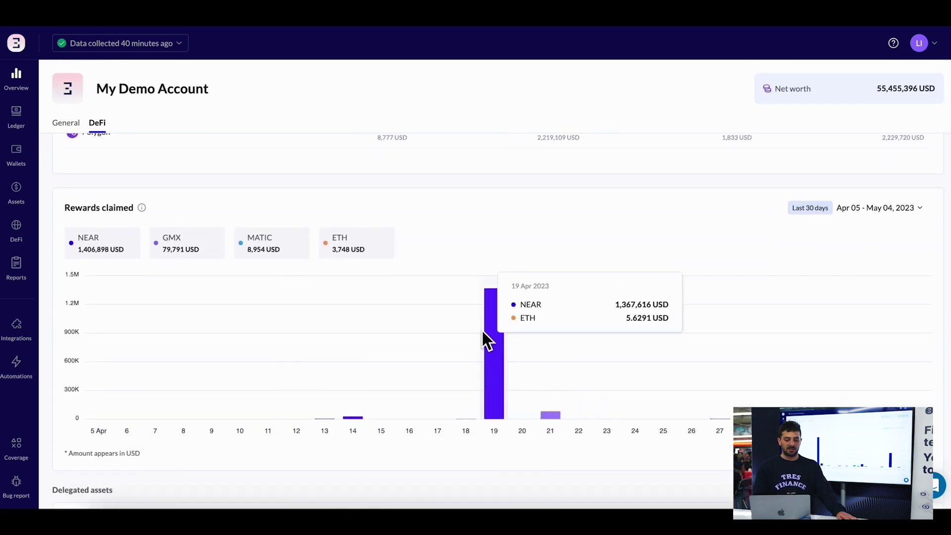
mouse_move(357, 344)
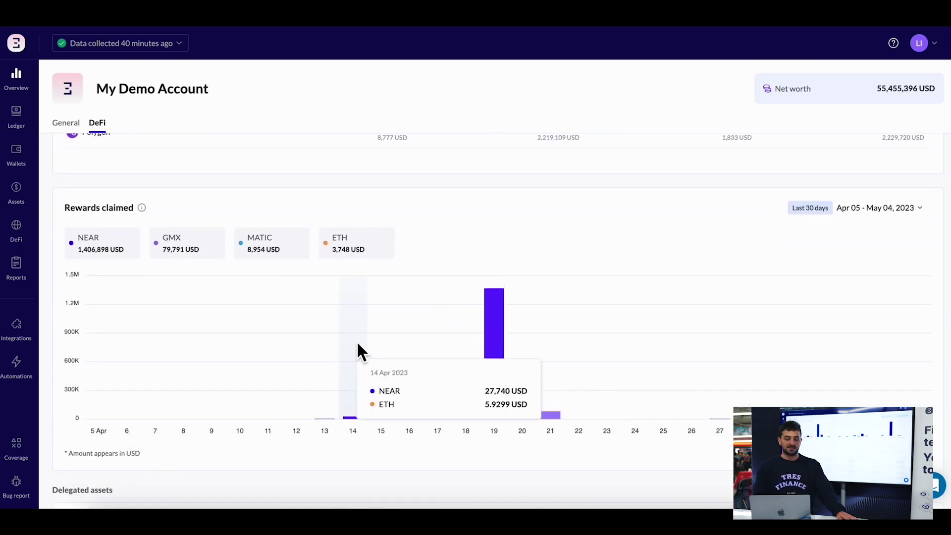
scroll(357, 348, down, 5)
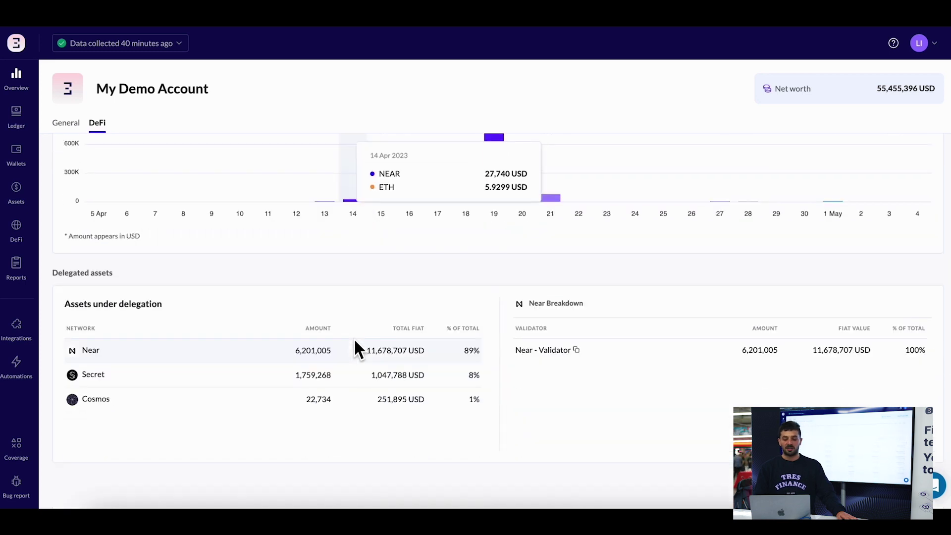
scroll(357, 348, up, 5)
scroll(355, 339, up, 7)
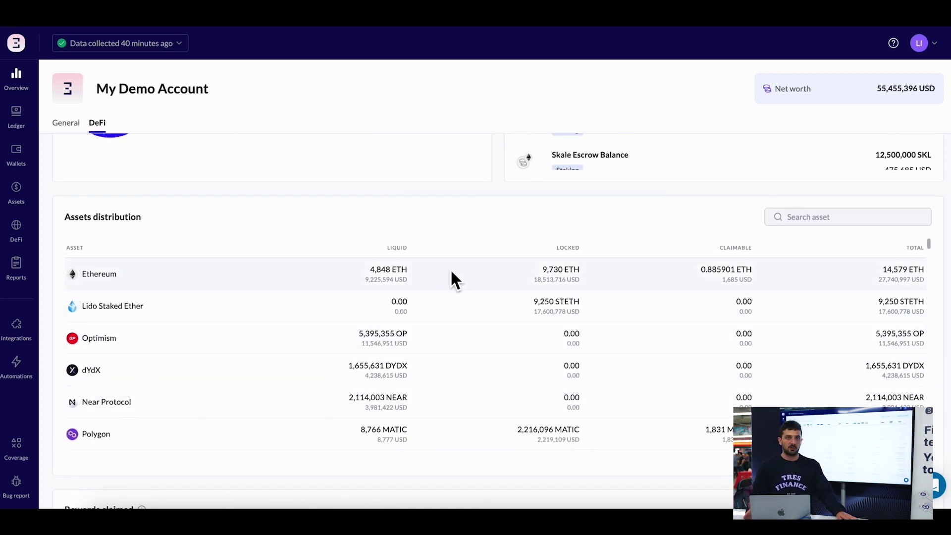
scroll(465, 330, down, 3)
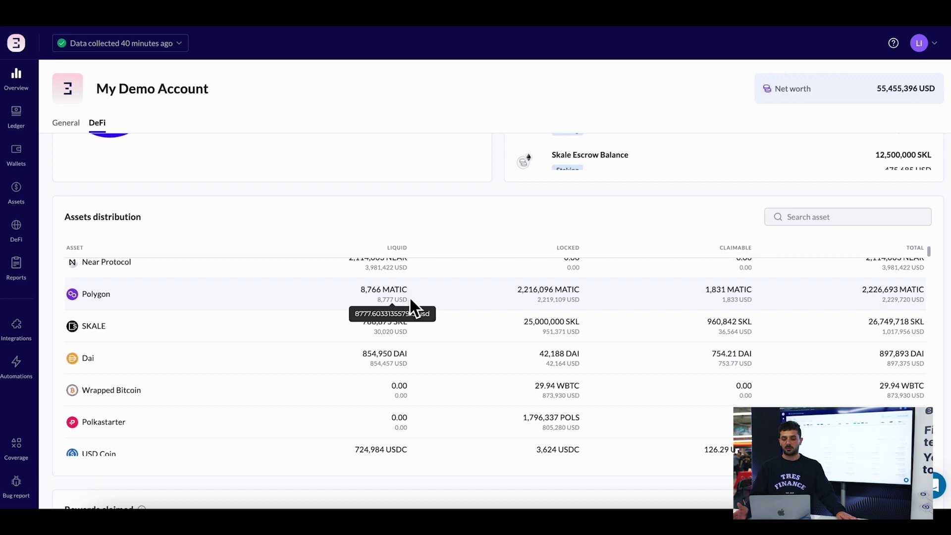
mouse_move(578, 296)
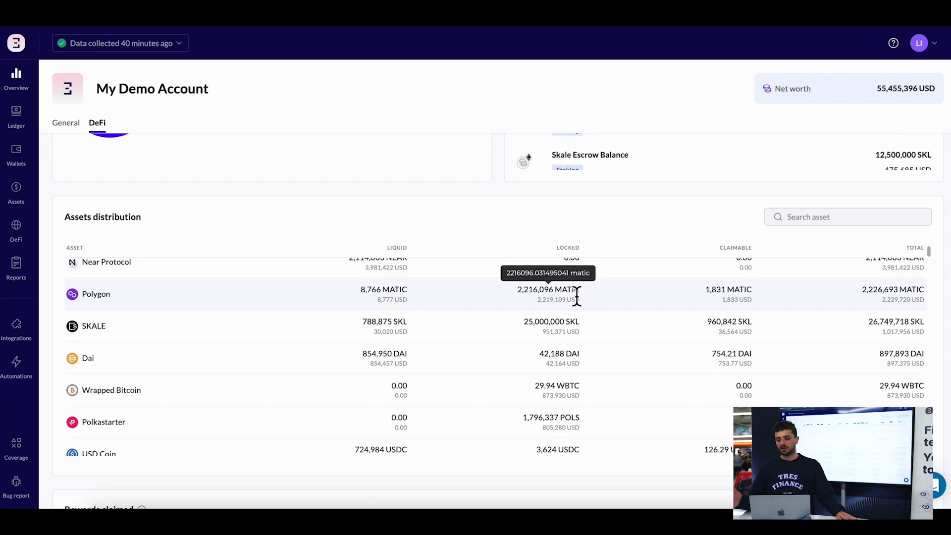
mouse_move(730, 291)
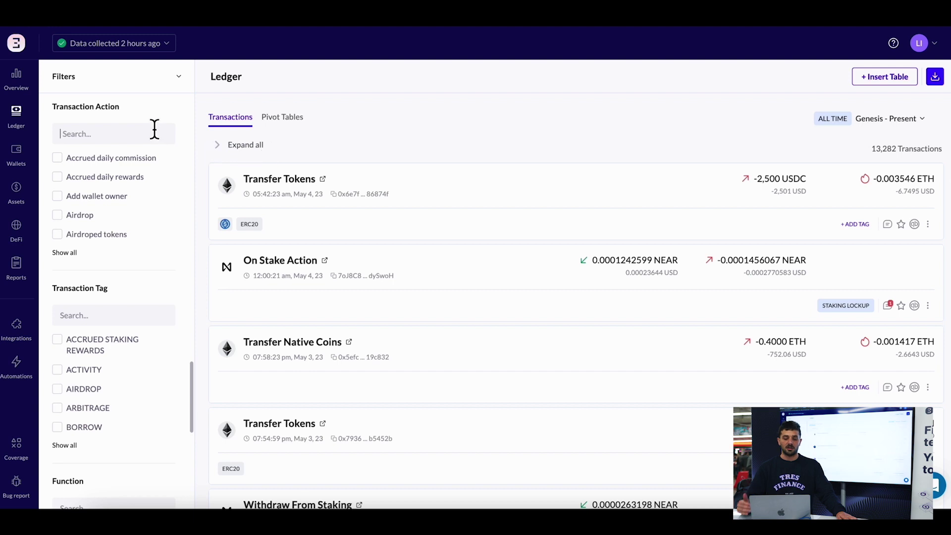
Filter the ledger to Claim rewards from staking via a STAKING search, then comment on the first transaction
text(STAKING)
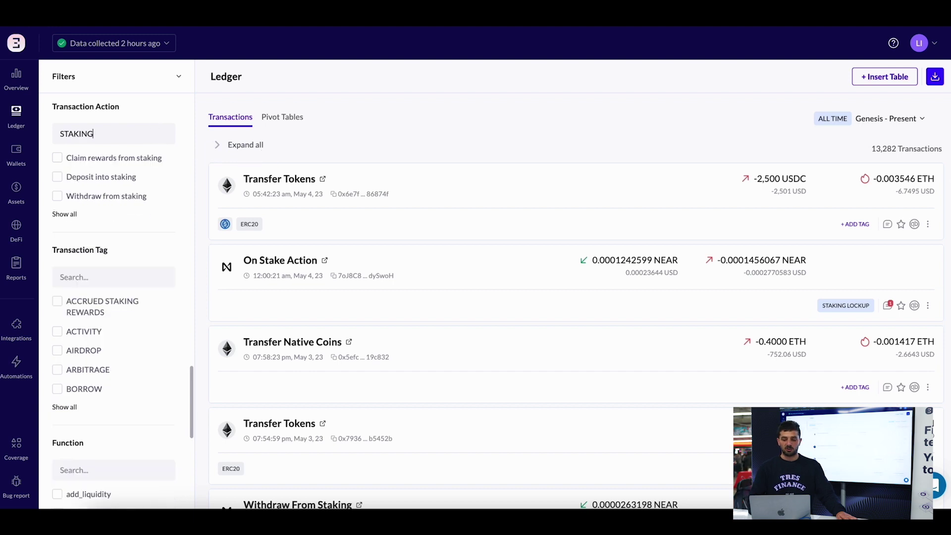
click(152, 158)
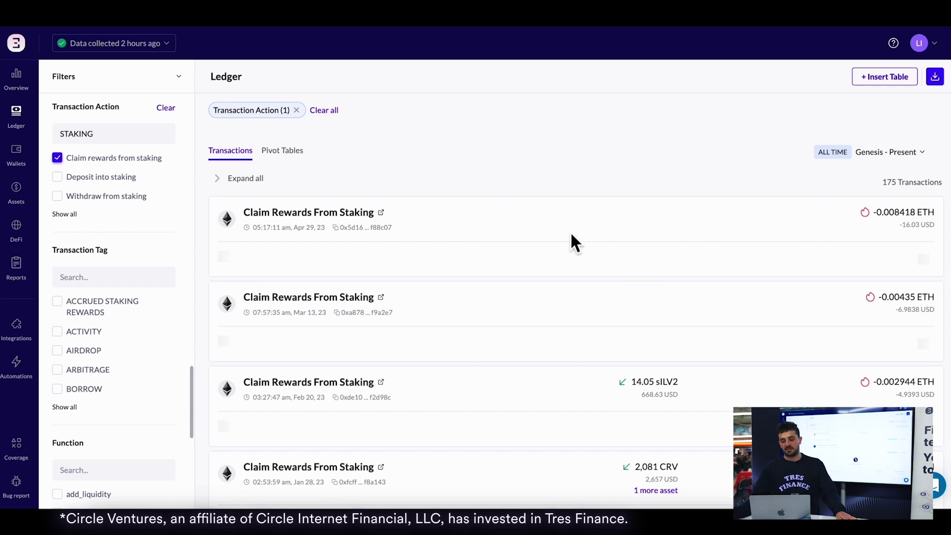
click(606, 241)
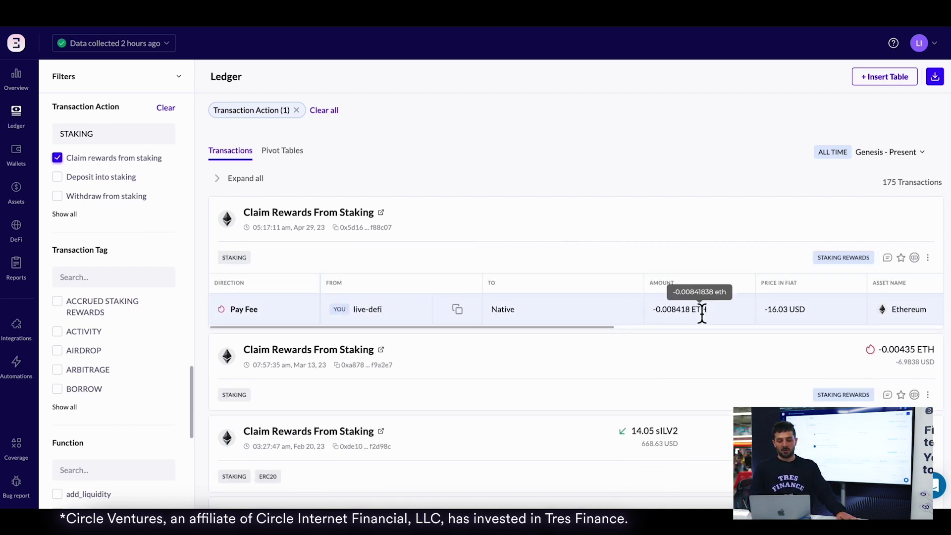
scroll(708, 314, right, 4)
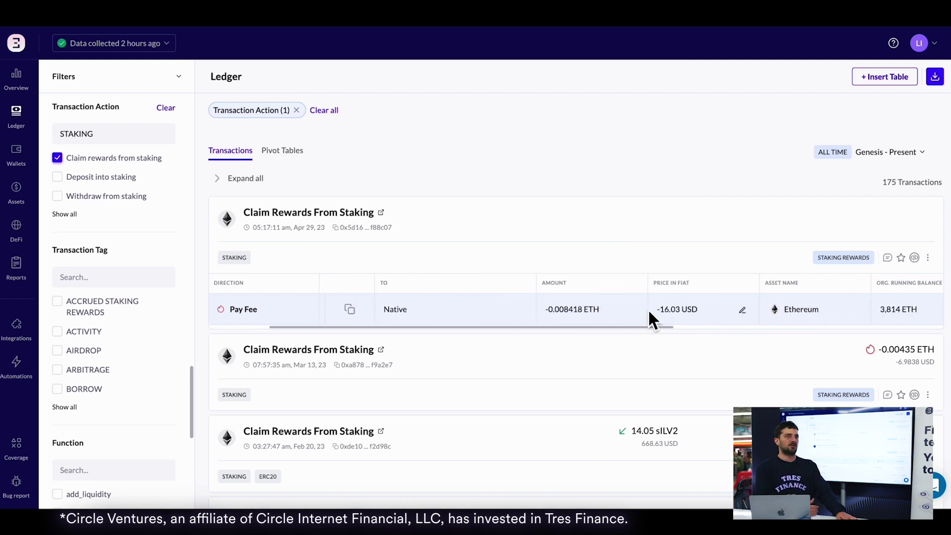
scroll(758, 302, right, 2)
click(888, 258)
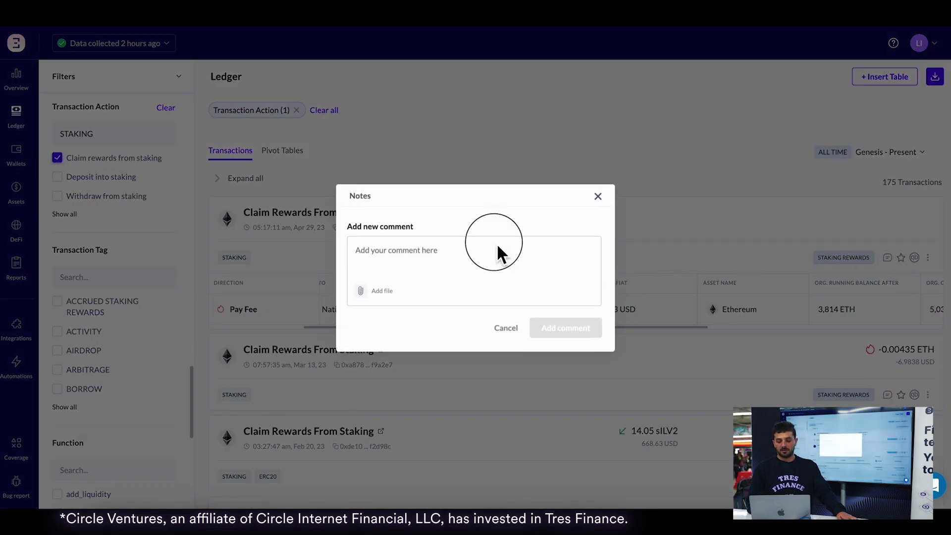
Cancel the Notes dialog, search the tag options for 'ADD YOUR OW', then clear all ledger filters
click(514, 329)
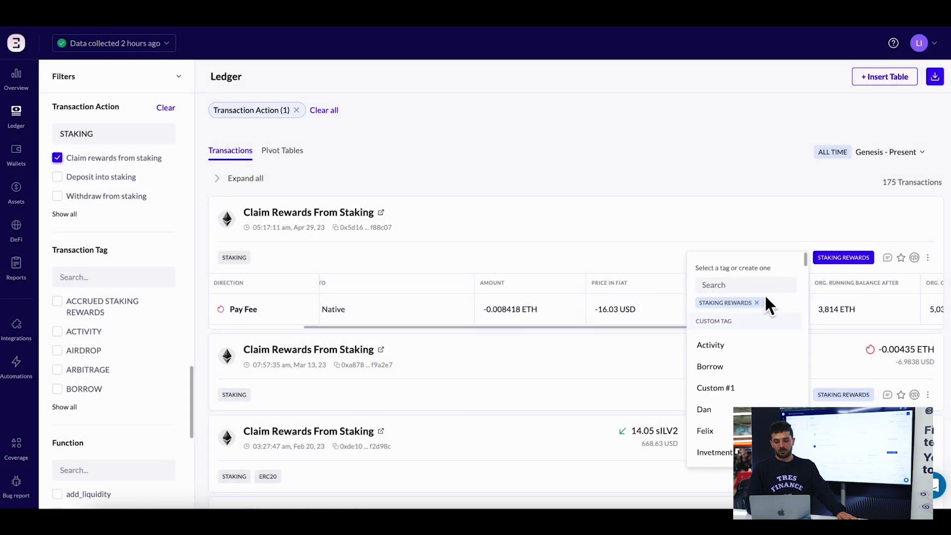
scroll(748, 374, down, 3)
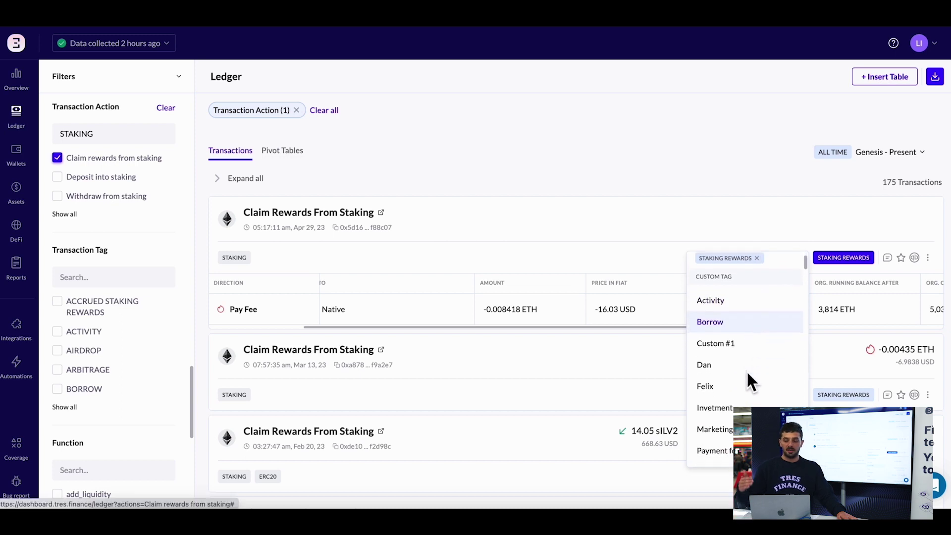
scroll(749, 379, down, 1)
scroll(748, 379, up, 4)
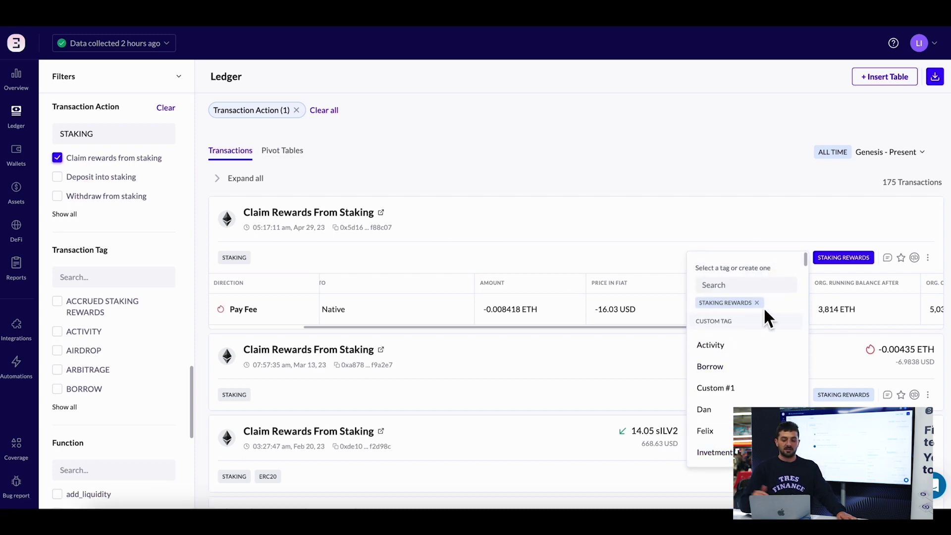
click(718, 288)
text(A)
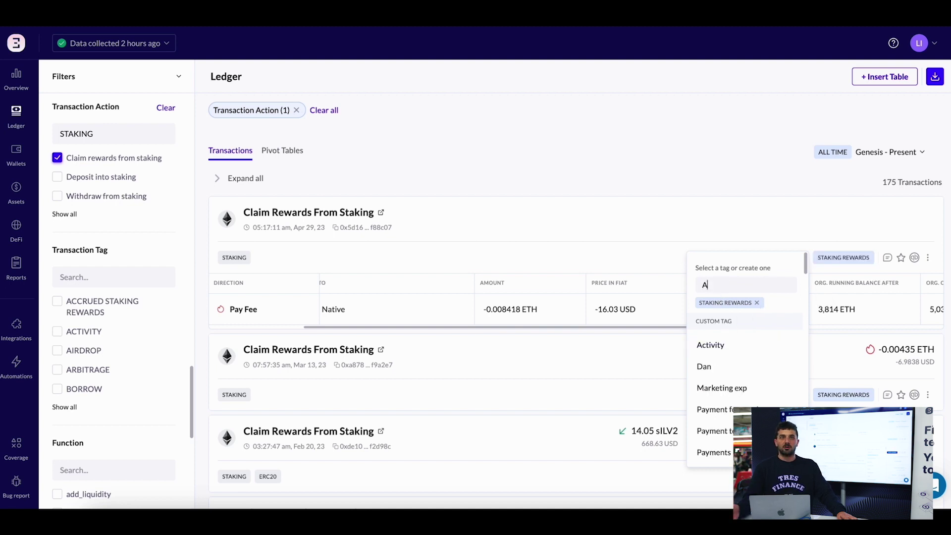
text(DD YOUR OWN)
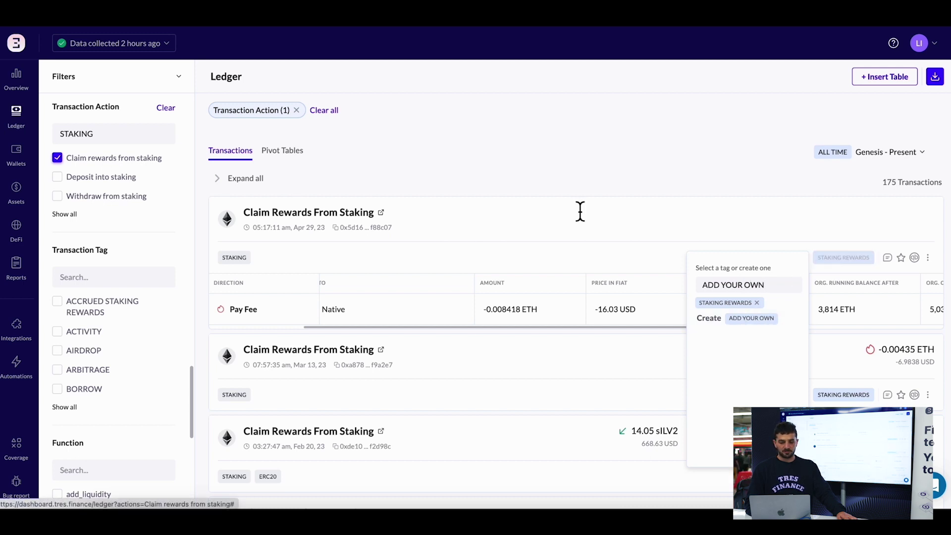
click(332, 112)
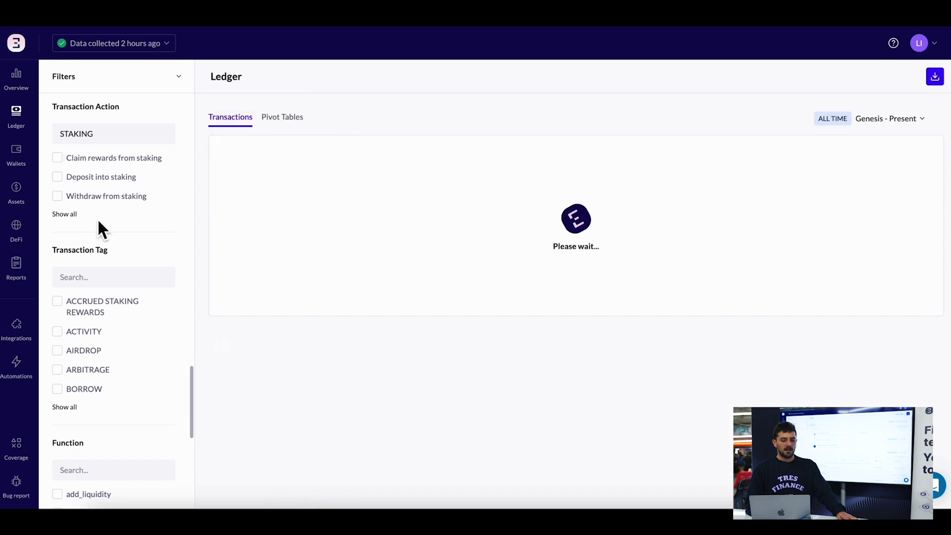
Filter the ledger to the Ethereum (ETH) asset, then open Wallets and expand Circle-0xA43c
scroll(98, 218, up, 7)
scroll(96, 218, up, 10)
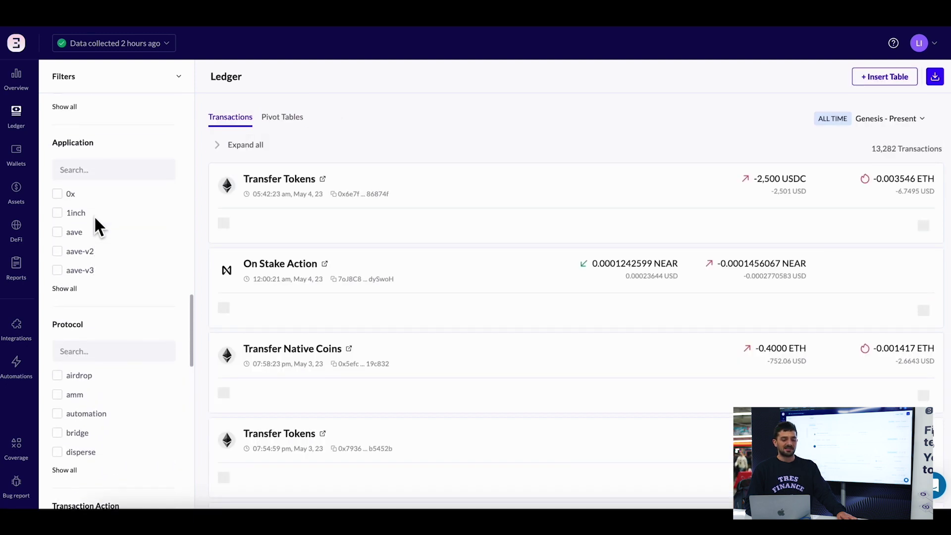
scroll(122, 221, up, 6)
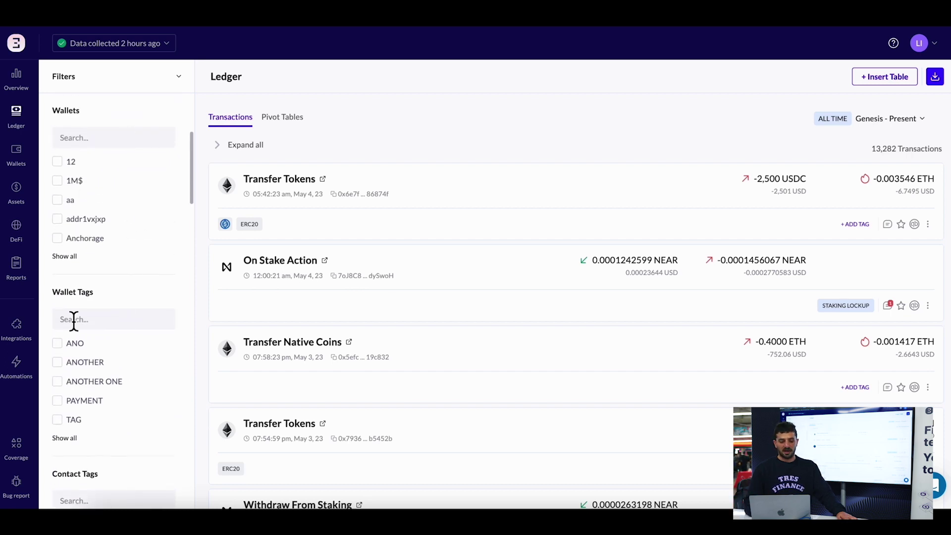
scroll(115, 402, down, 5)
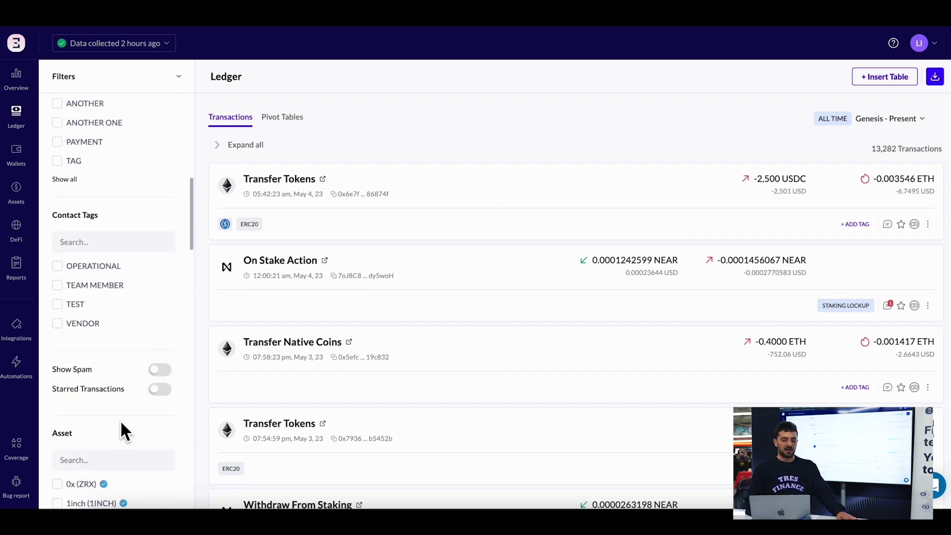
scroll(122, 426, down, 2)
click(82, 361)
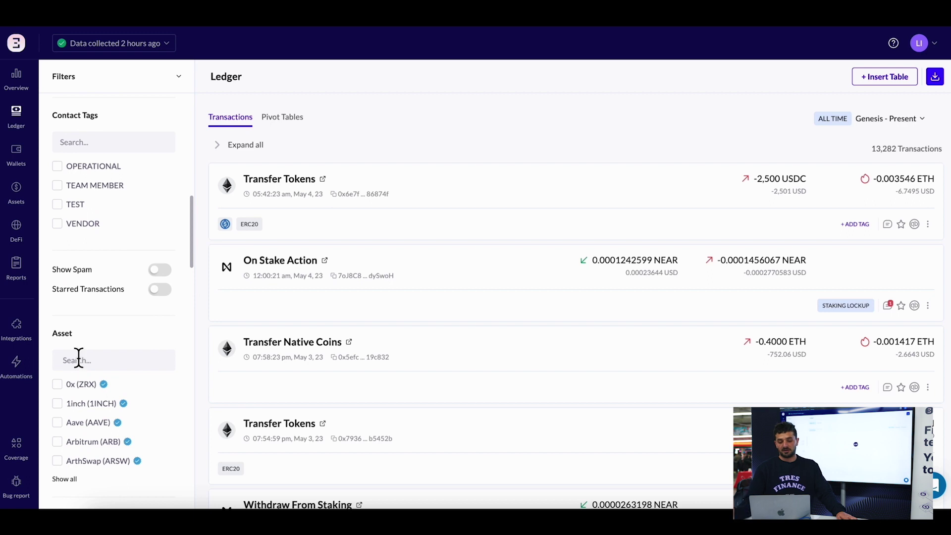
text(ETH)
click(58, 384)
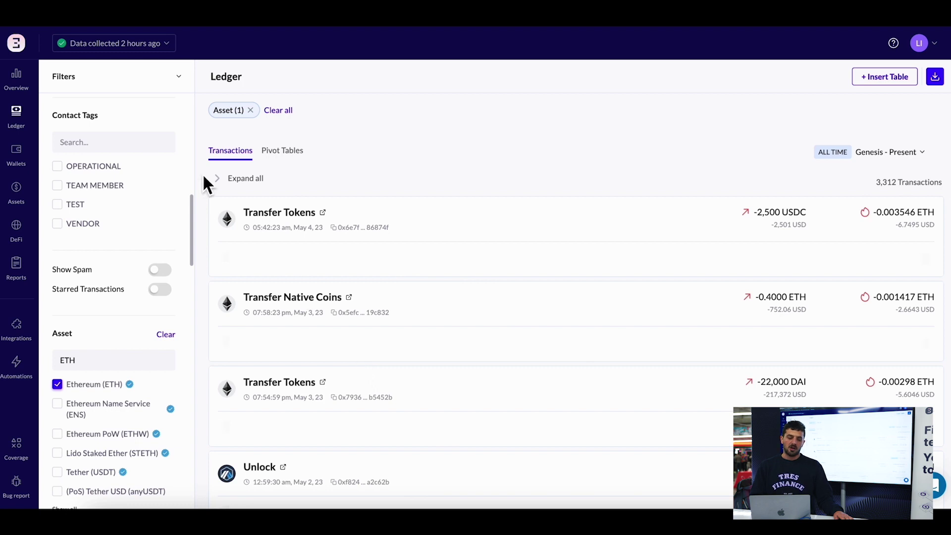
click(20, 158)
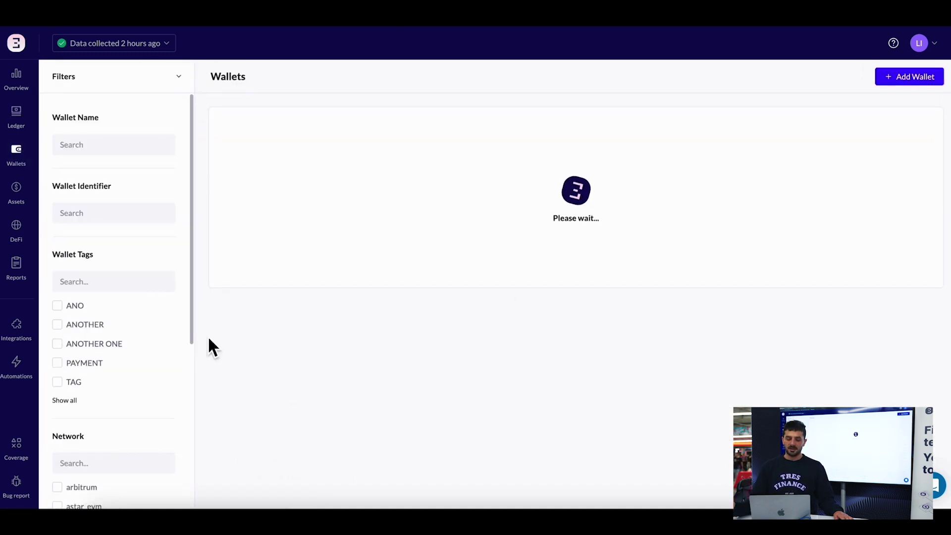
click(419, 181)
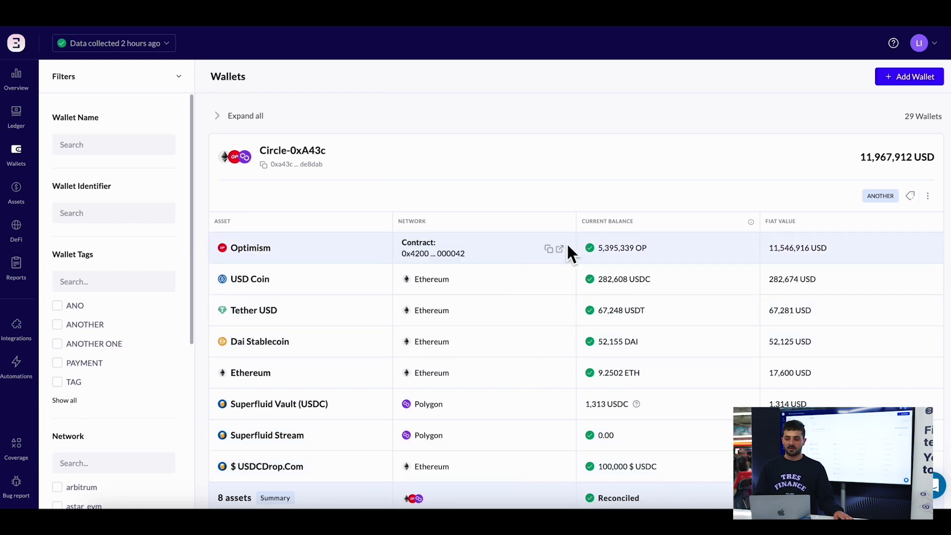
Check the Circle-0xA43c wallet's tag choices, then expand Ethereum on the Assets page
click(911, 196)
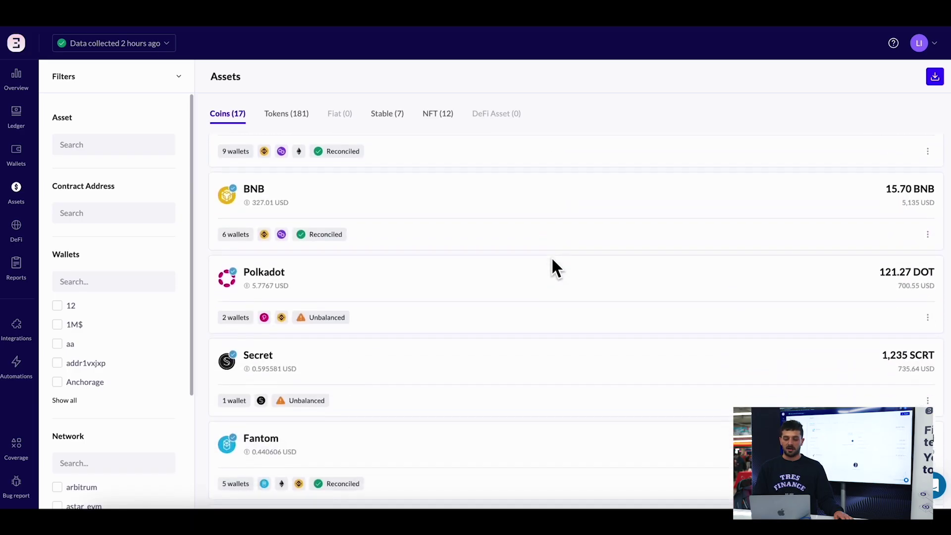
scroll(552, 260, up, 6)
click(497, 204)
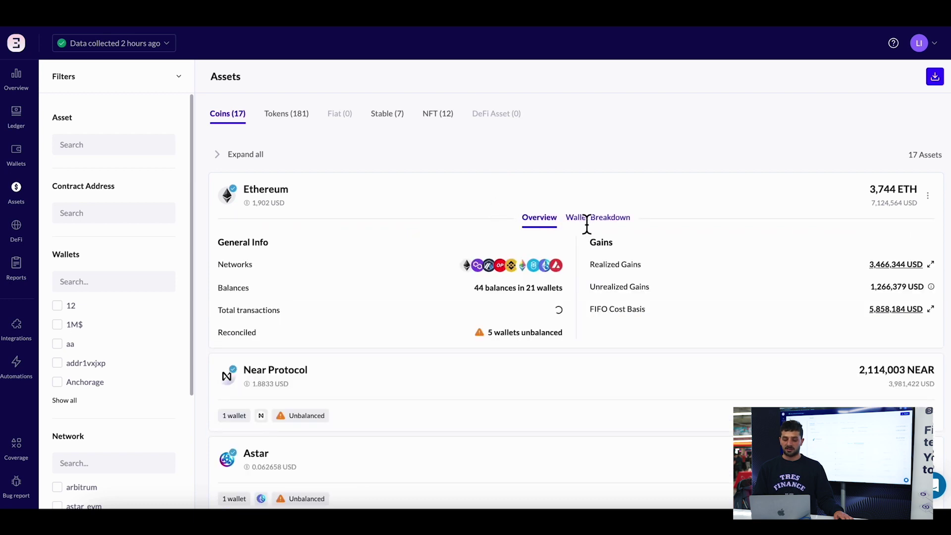
View Ethereum's per-wallet breakdown and full wallet list, then close it and go to DeFi
click(587, 218)
scroll(752, 263, down, 3)
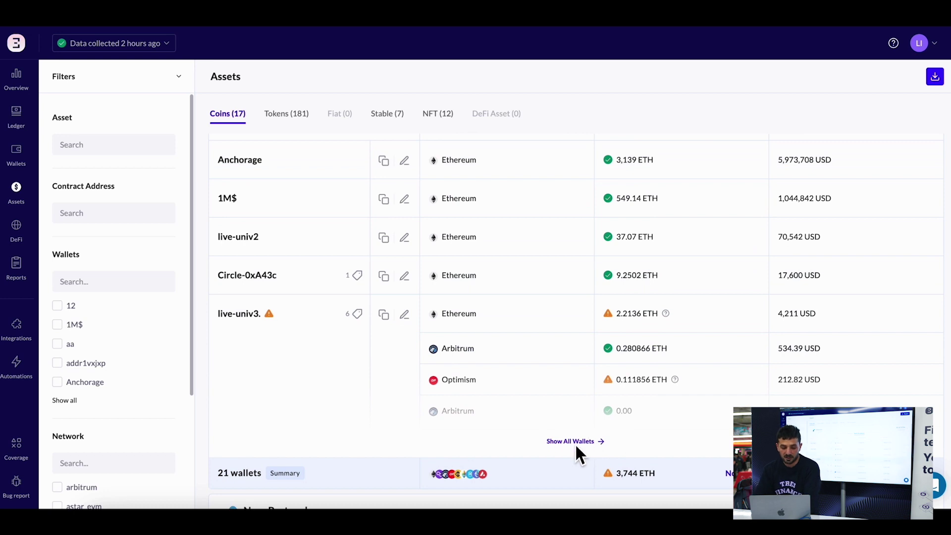
click(575, 442)
scroll(408, 325, down, 4)
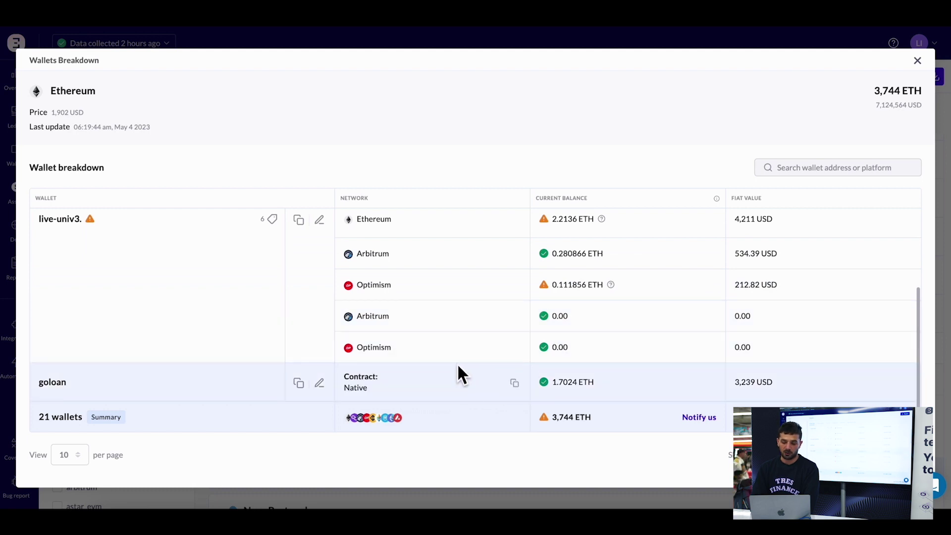
scroll(422, 298, up, 8)
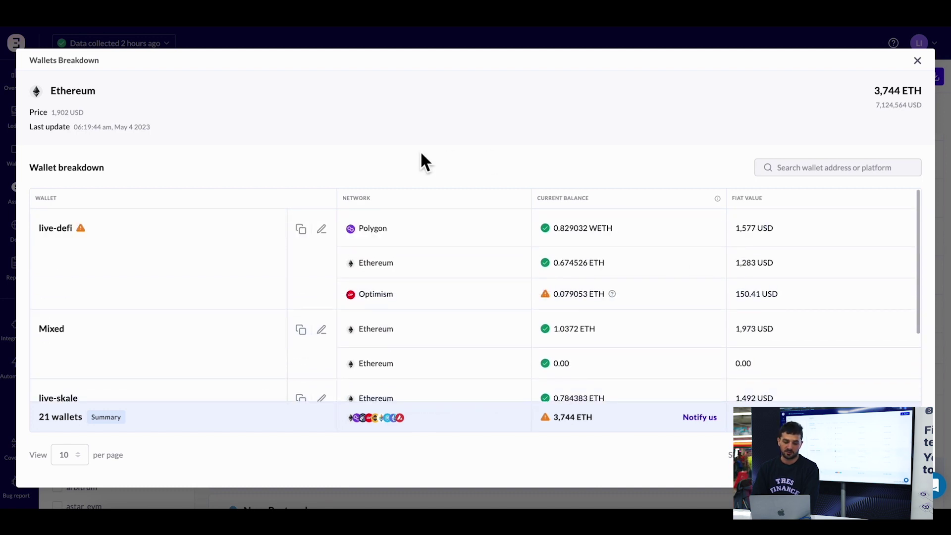
click(92, 46)
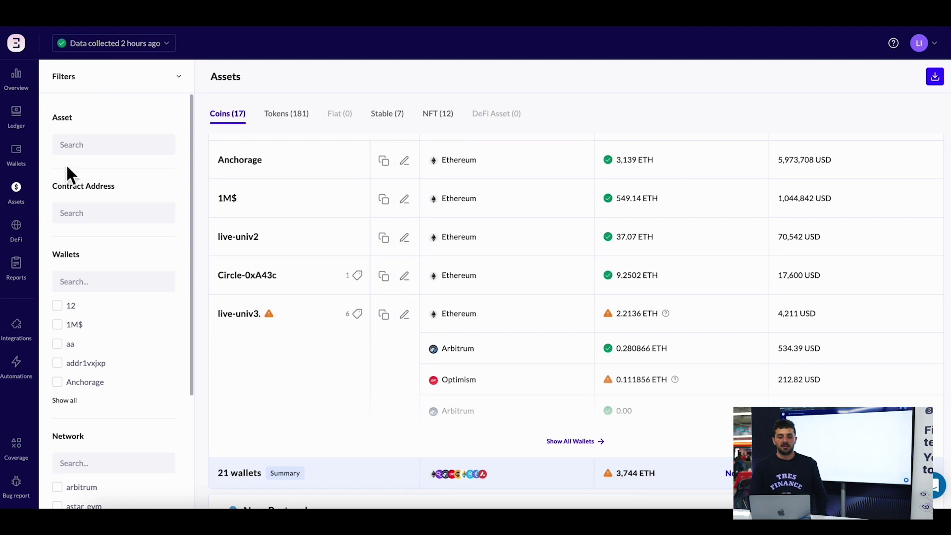
click(19, 234)
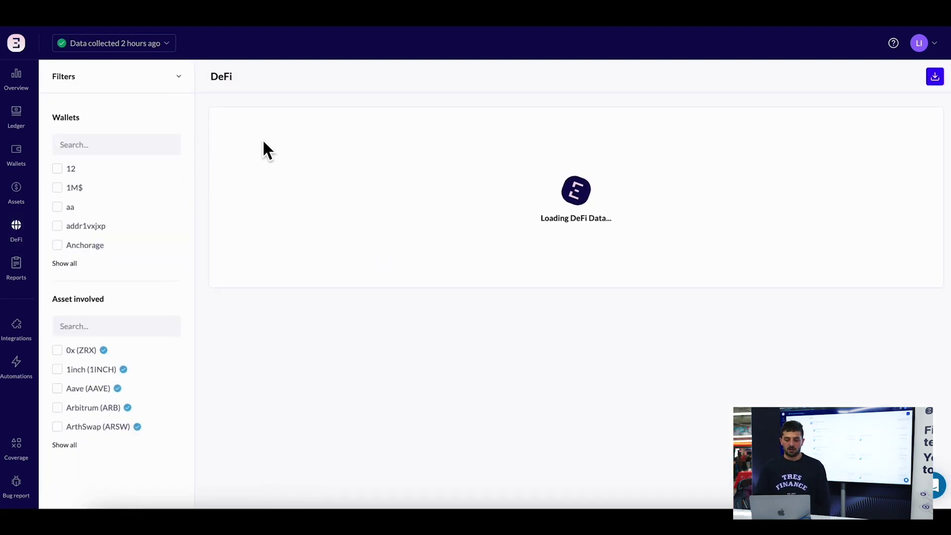
Collapse all protocols, expand Curve, and review then close the Curve Voting-Escrow position breakdown
click(239, 115)
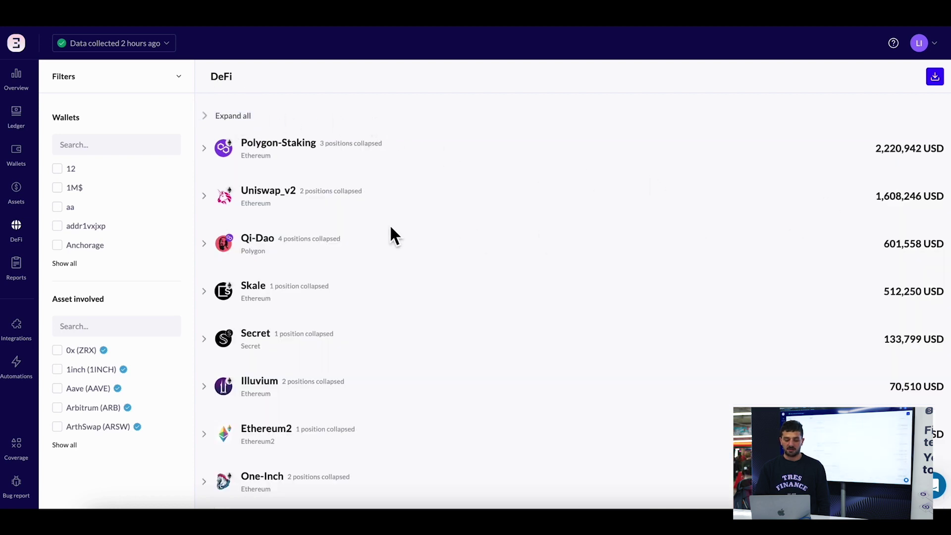
scroll(307, 349, down, 4)
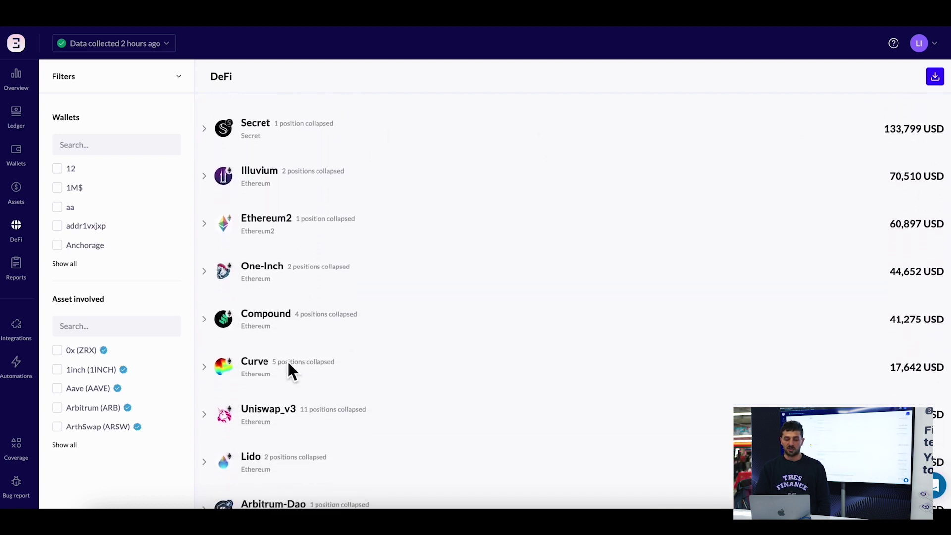
click(289, 368)
scroll(397, 377, down, 10)
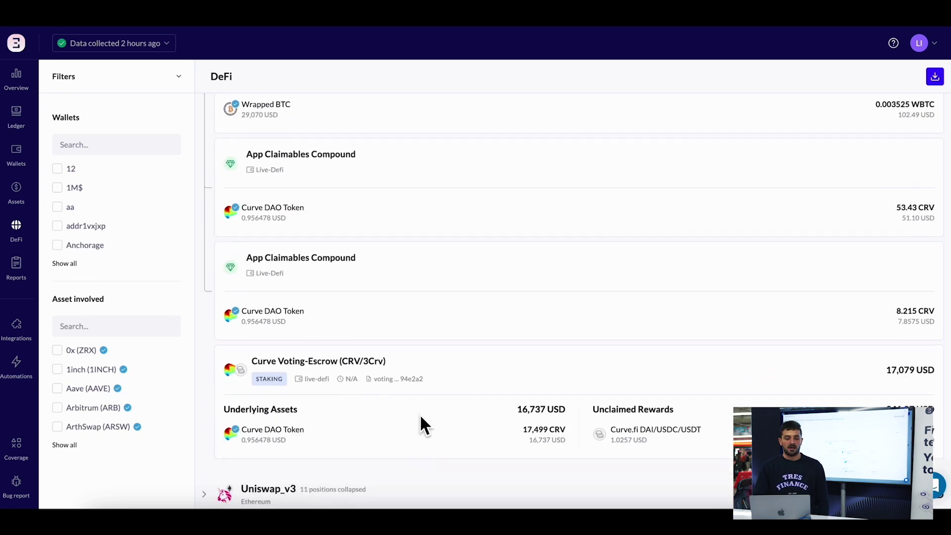
click(487, 375)
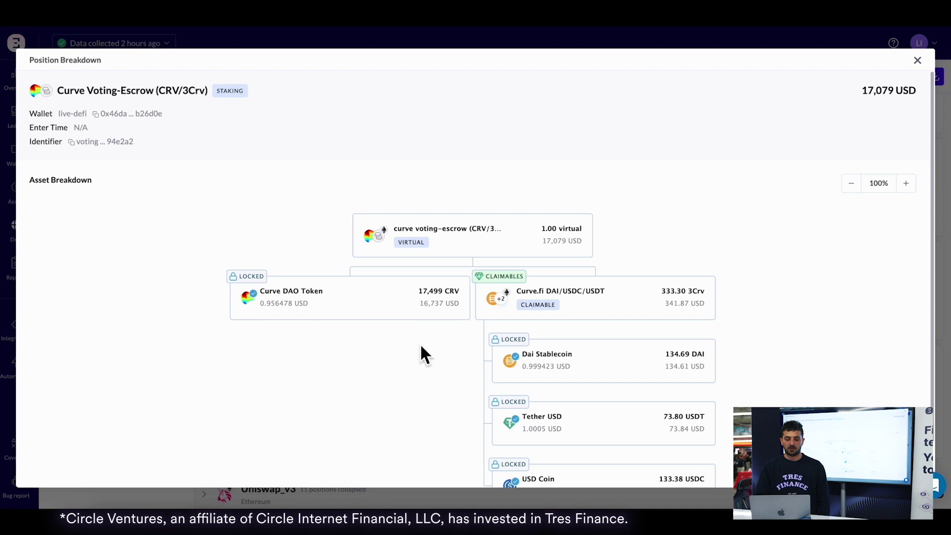
scroll(779, 303, down, 2)
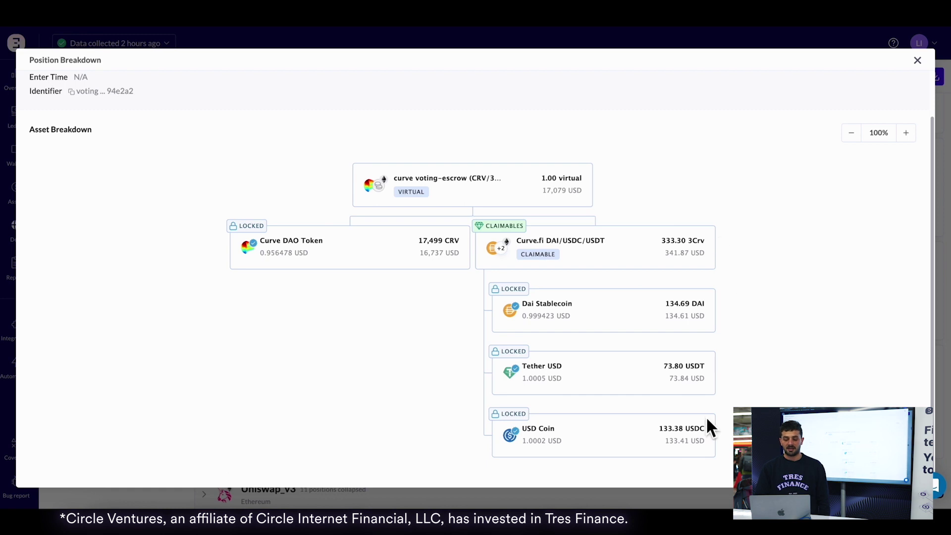
click(918, 60)
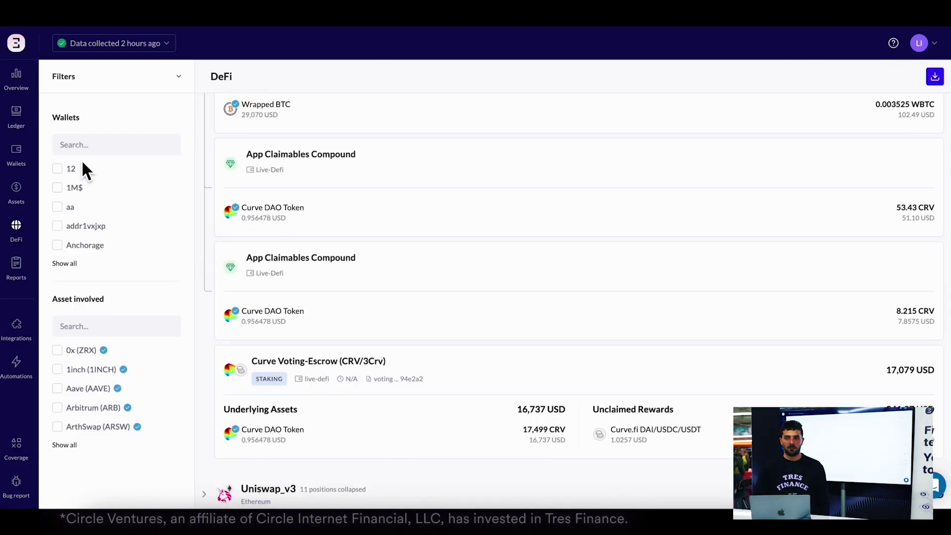
click(20, 270)
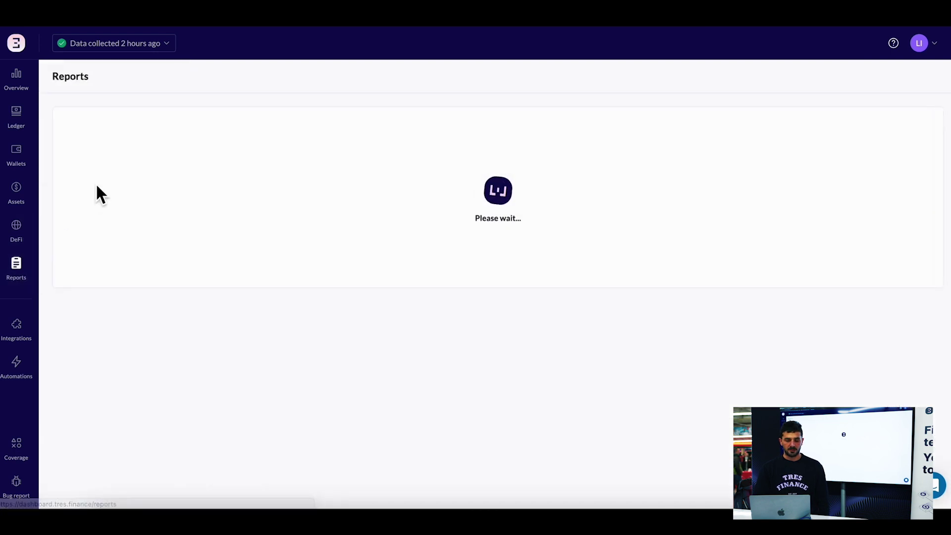
Scroll through the saved reports, then launch GraphQL Playground from the Integrations page
scroll(542, 231, down, 5)
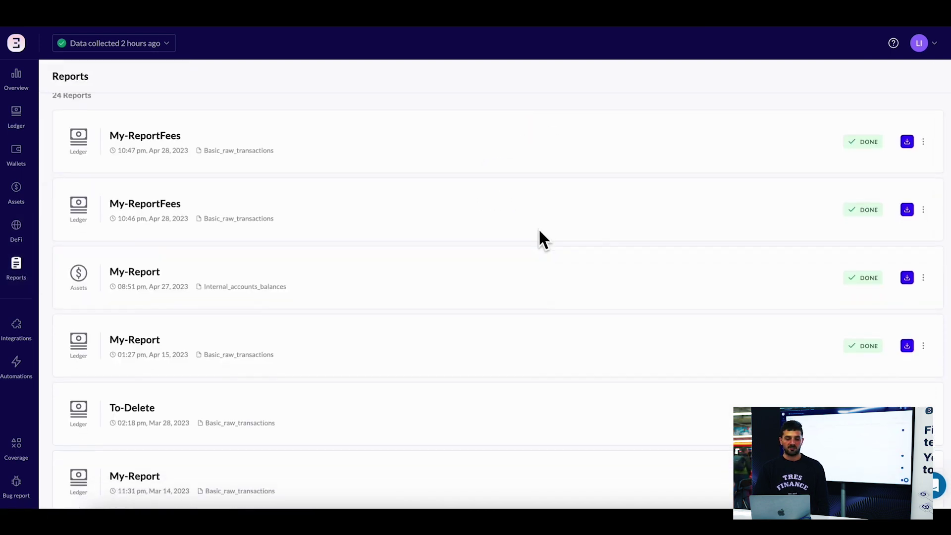
scroll(539, 240, up, 5)
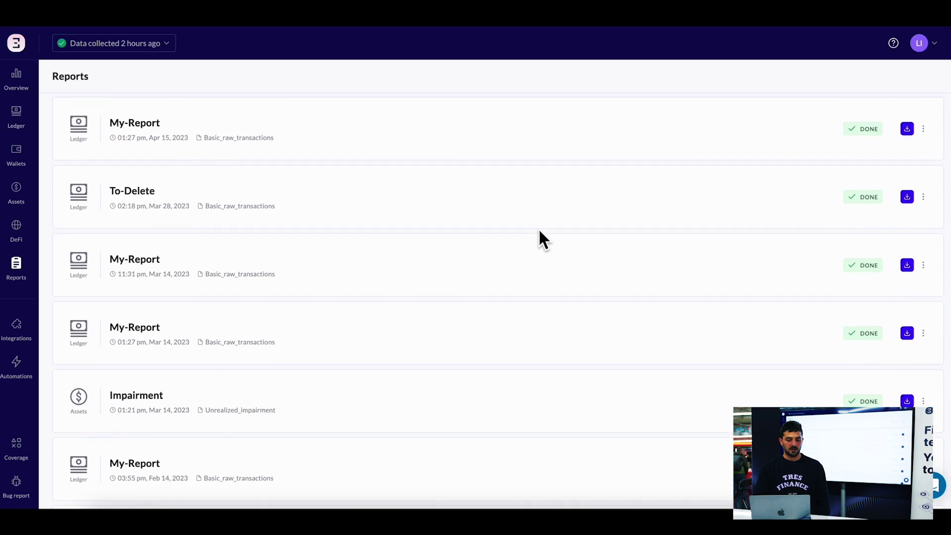
click(18, 332)
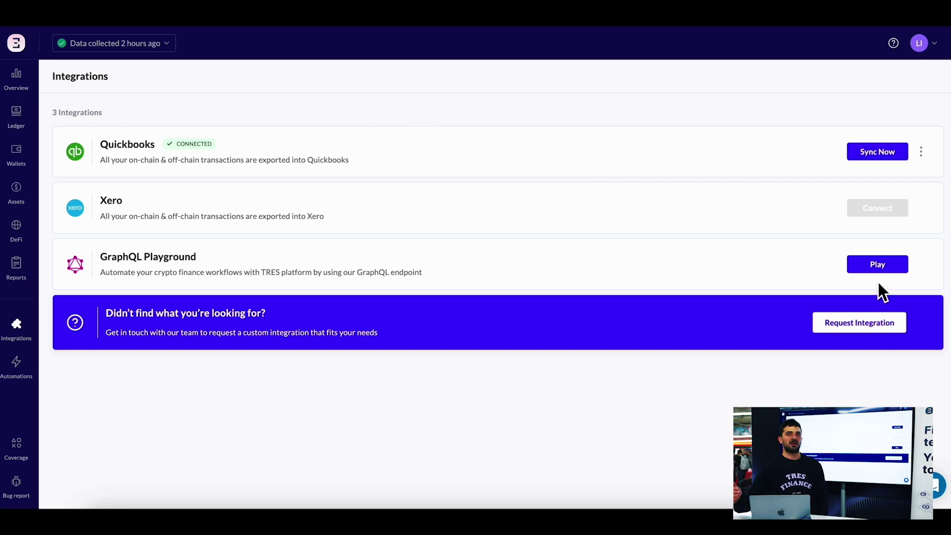
click(875, 263)
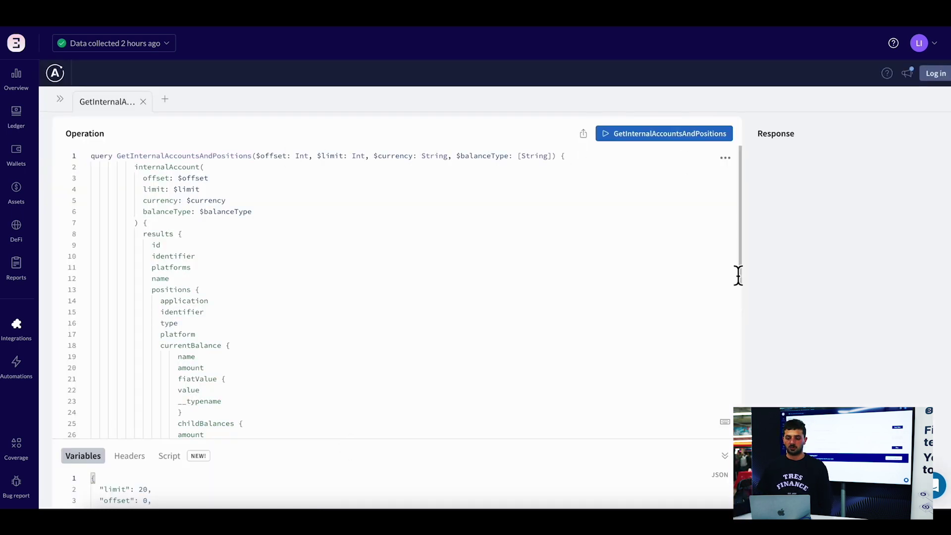
Scroll through the GetInternalAccountsAndPositions query and its variables, then go to Automations
scroll(436, 310, down, 7)
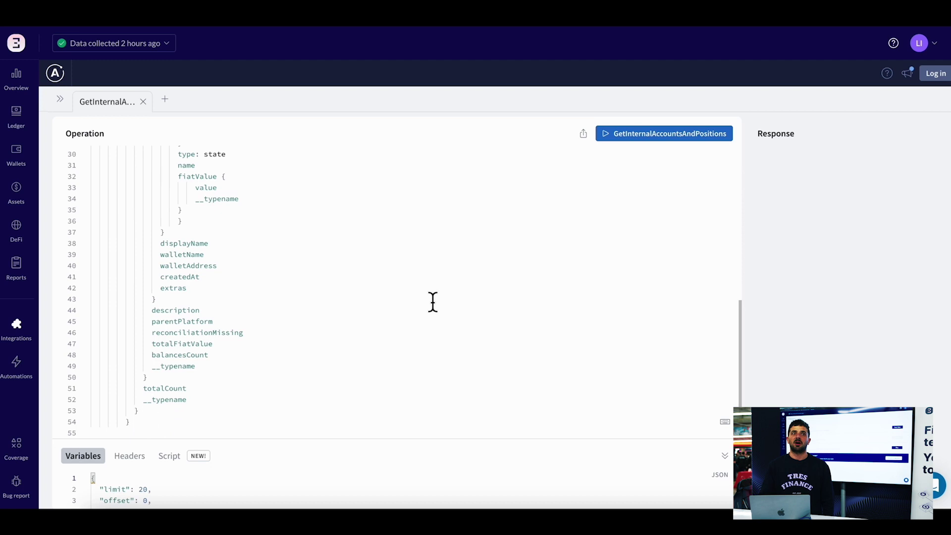
scroll(366, 483, down, 3)
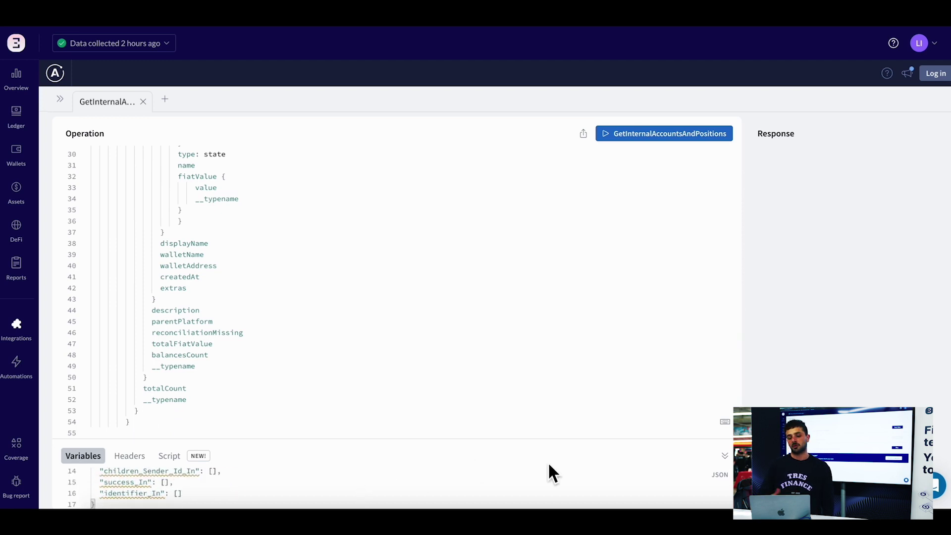
scroll(700, 237, up, 7)
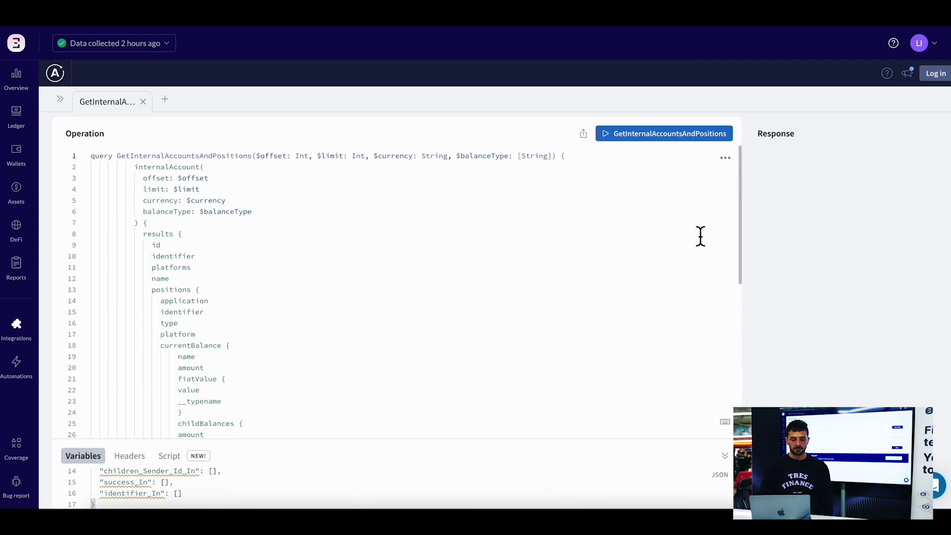
click(21, 360)
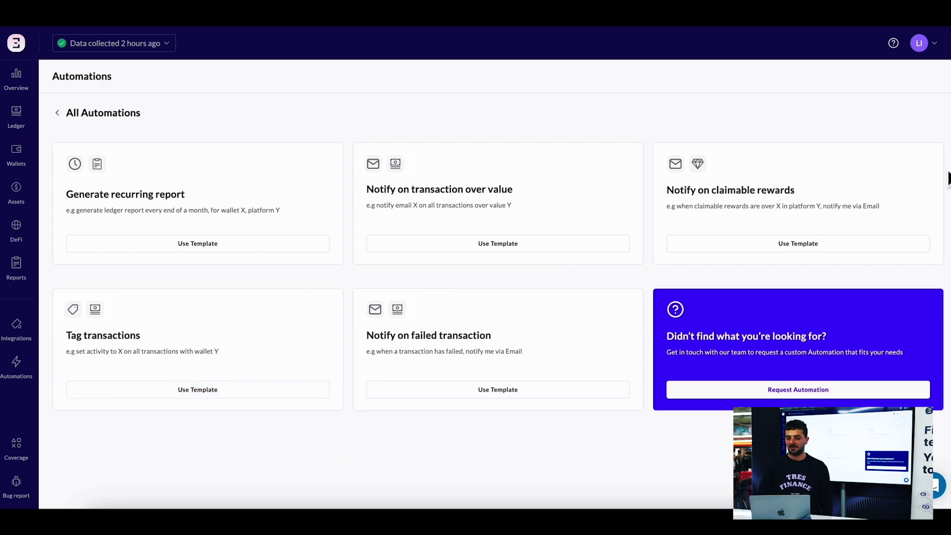
Open the Address book from the account menu and expand the J contact's 2 addresses
click(931, 45)
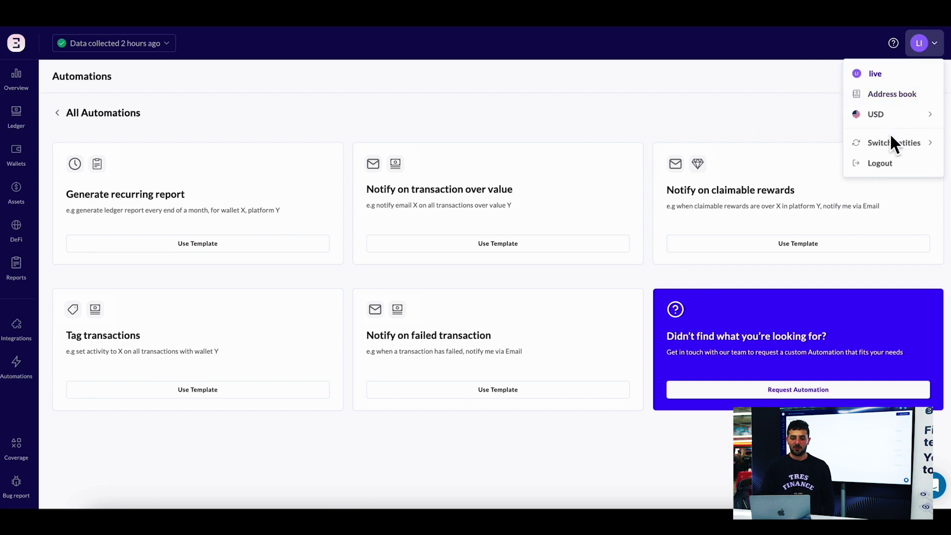
click(895, 88)
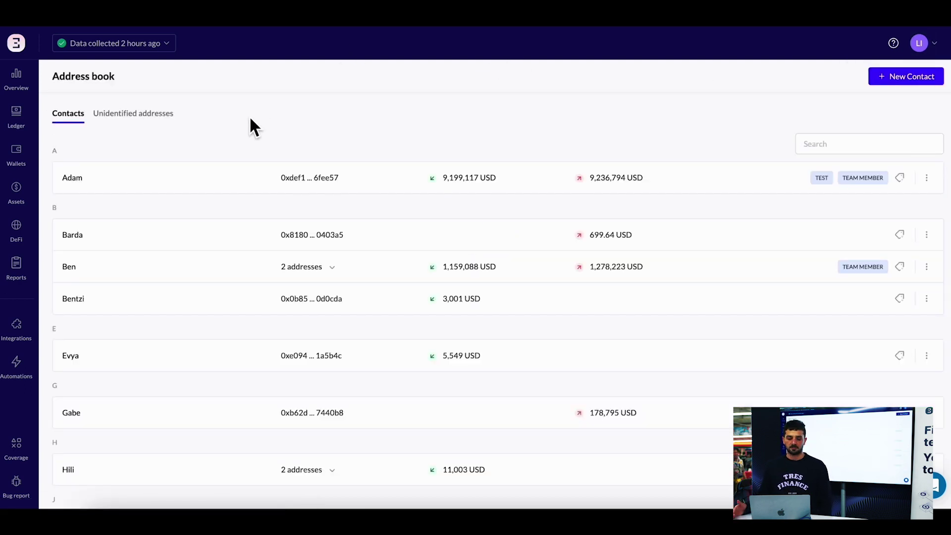
scroll(246, 122, down, 1)
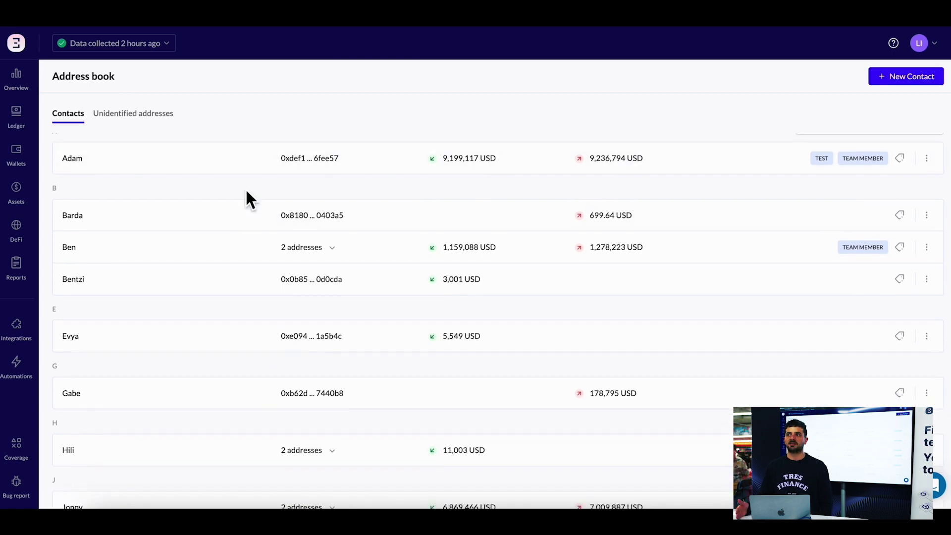
scroll(243, 213, down, 5)
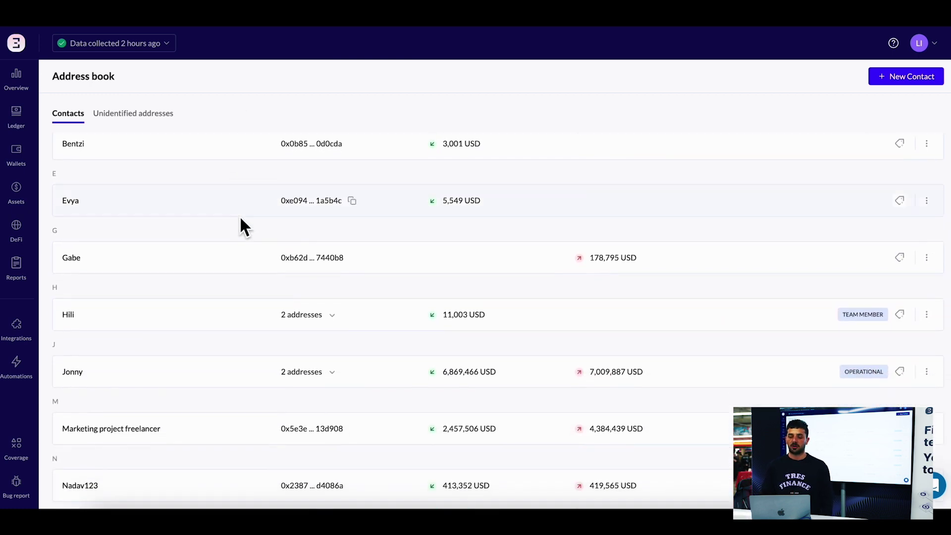
click(340, 375)
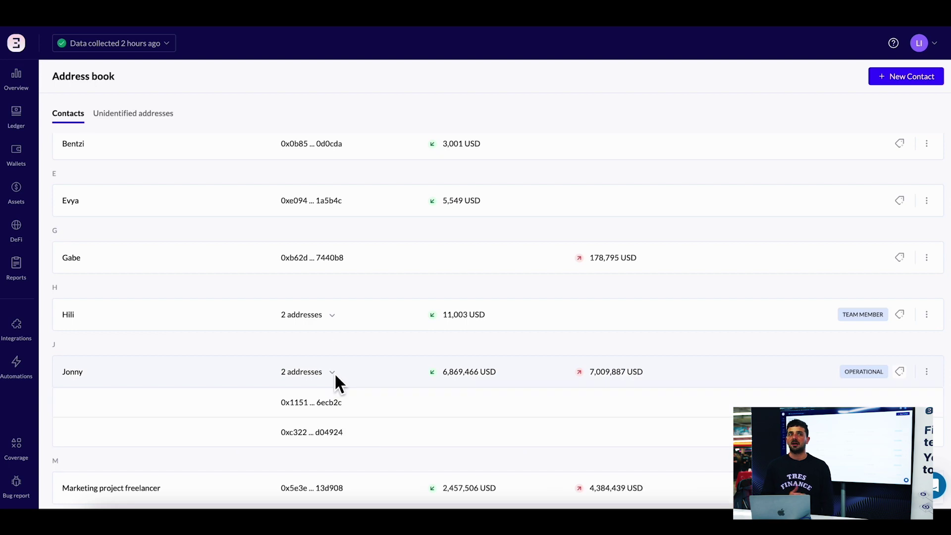